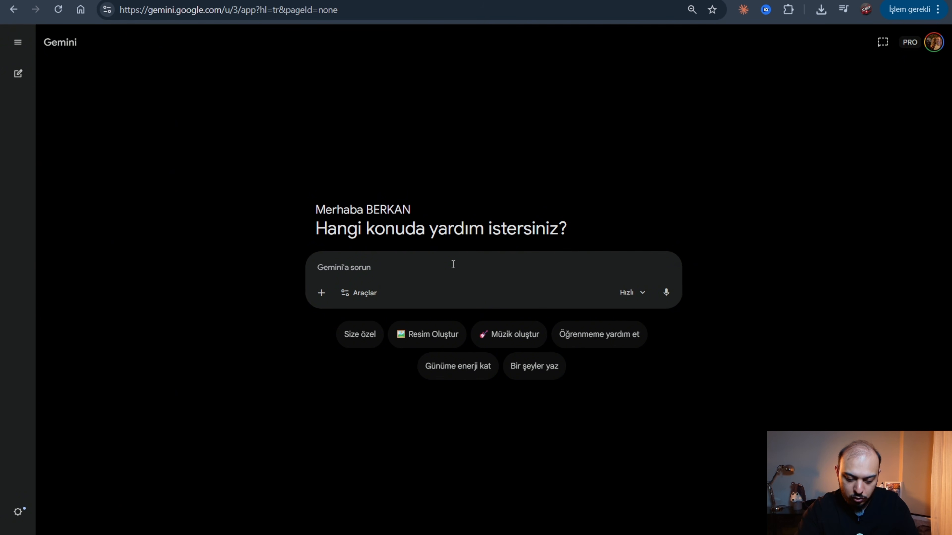
Ask Gemini to write a 30-second history text in Turkish telling Atatürk's story.
text(tari)
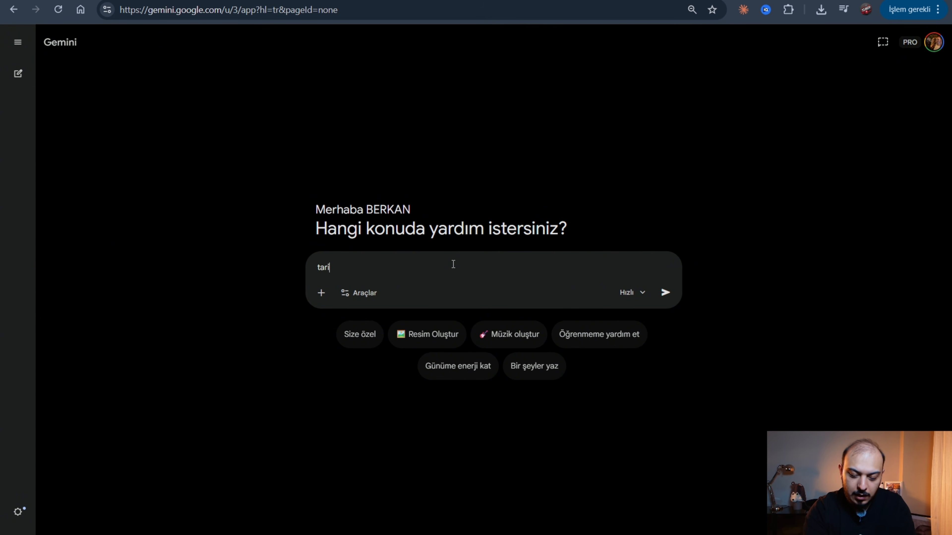
text(h ile ilgili bir)
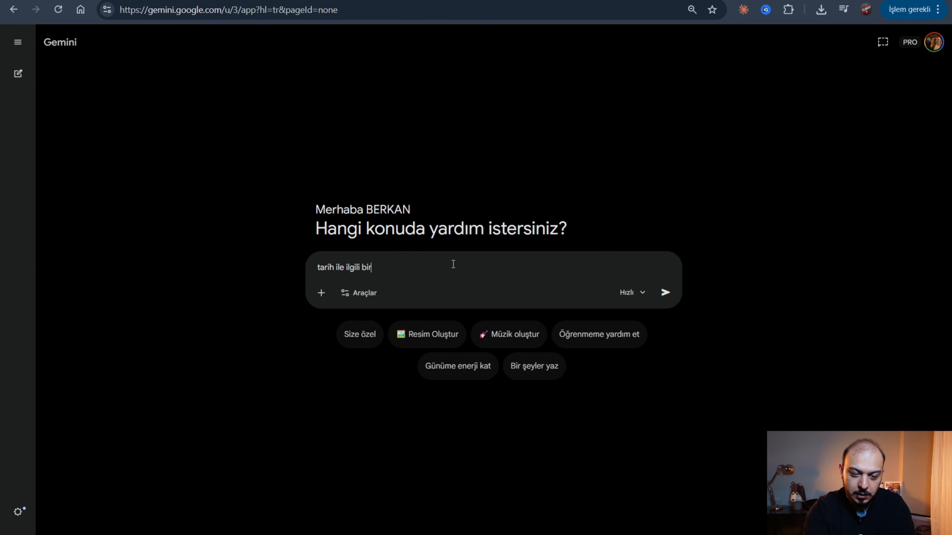
text( 30 saniyelik m)
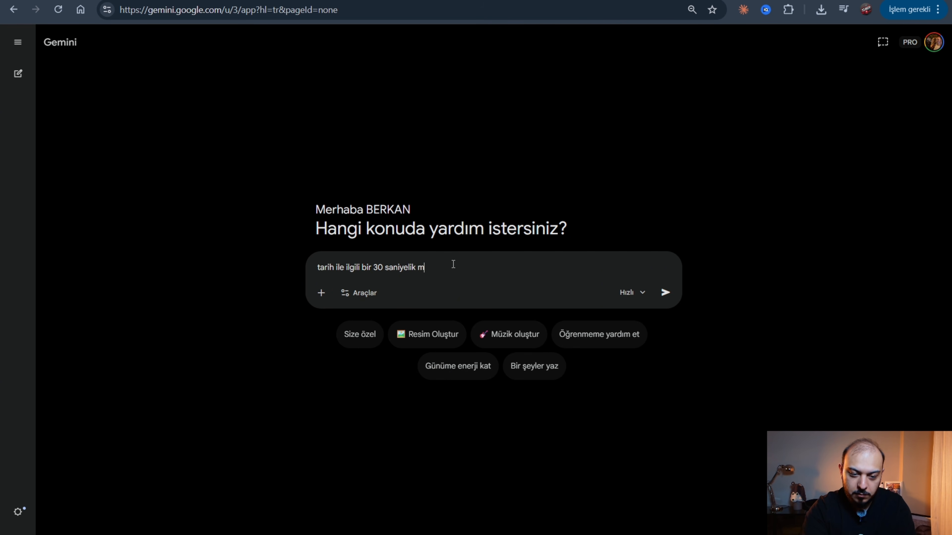
text(etin yazar mısın atatür)
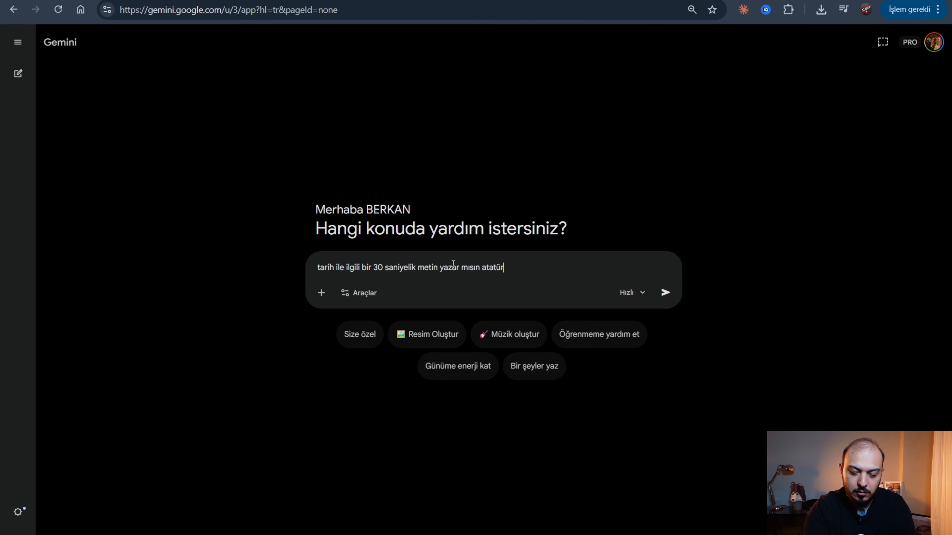
text(kün hiayesi olsun)
key(Return)
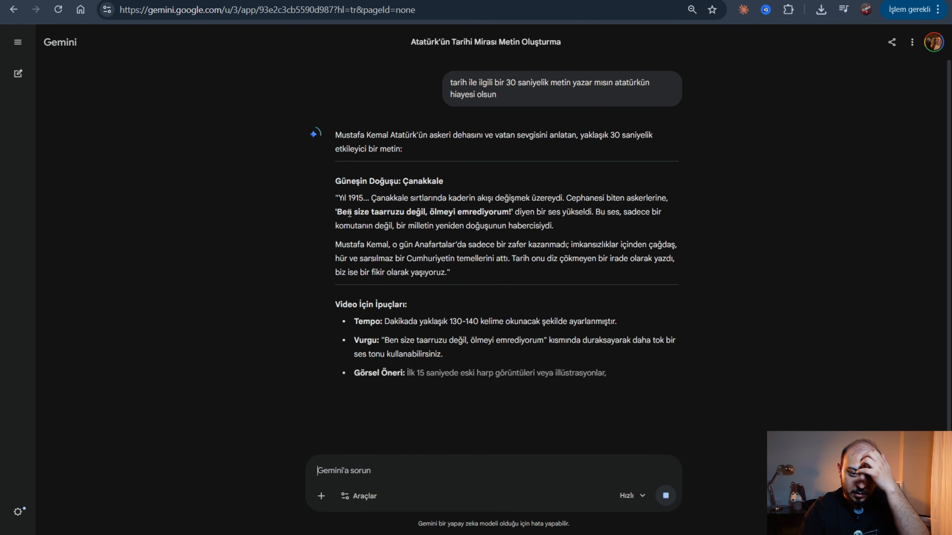
Copy the two-paragraph Çanakkale story from the reply and paste it into ElevenLabs Text to Speech.
drag(334, 197, 461, 273)
key(ctrl+c)
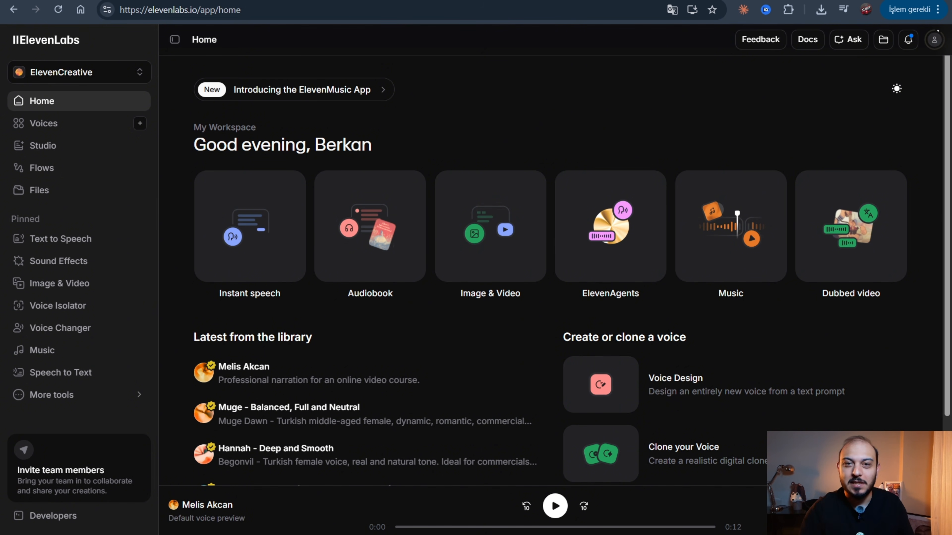
click(119, 240)
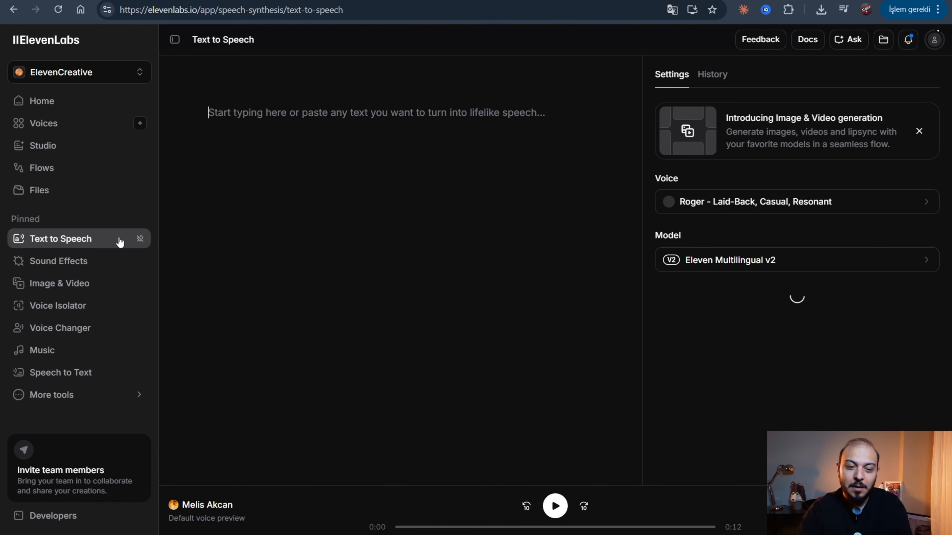
key(ctrl+v)
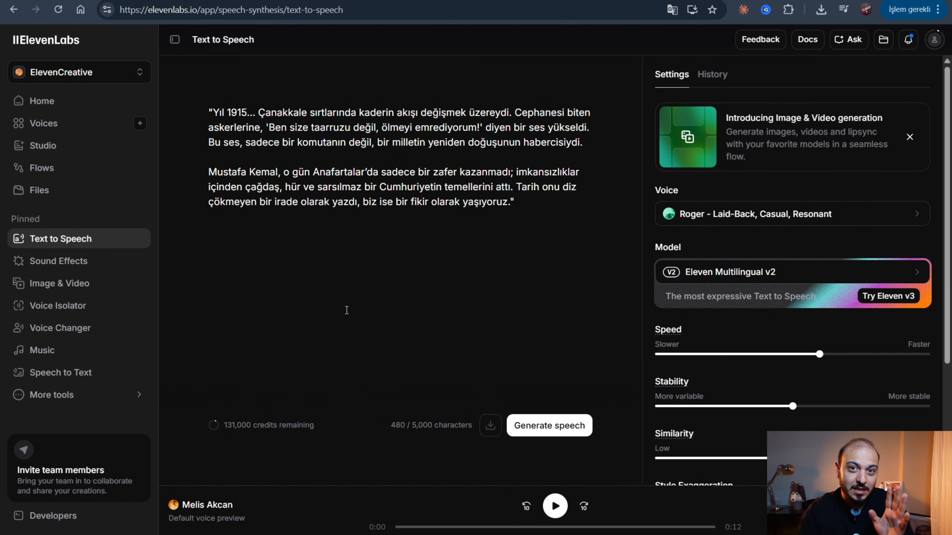
Remove the opening and closing double quotation marks around the pasted script.
drag(557, 204, 209, 111)
click(209, 111)
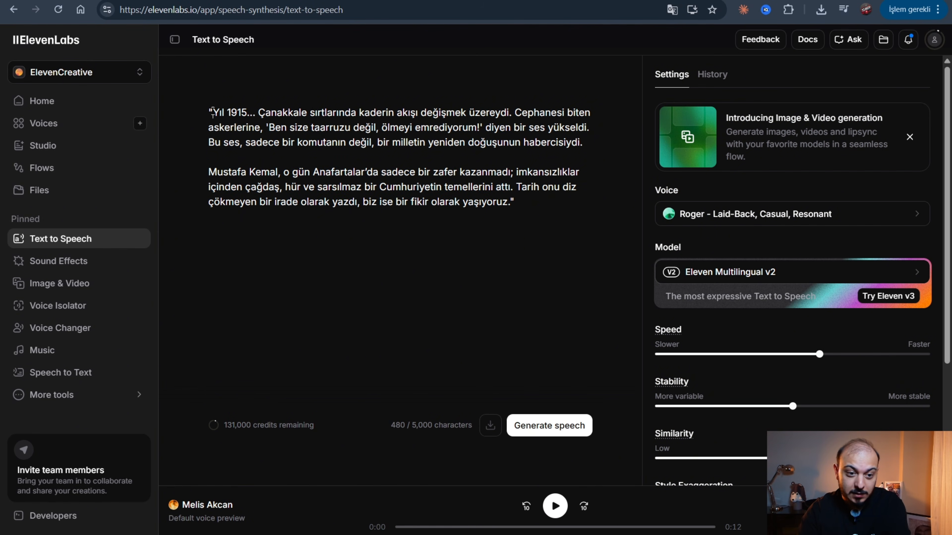
key(BackSpace)
click(542, 213)
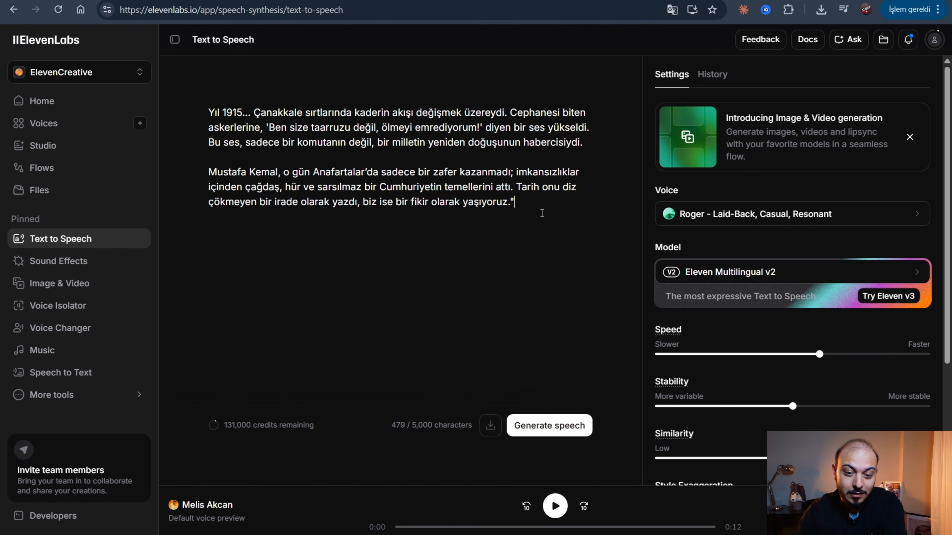
key(BackSpace)
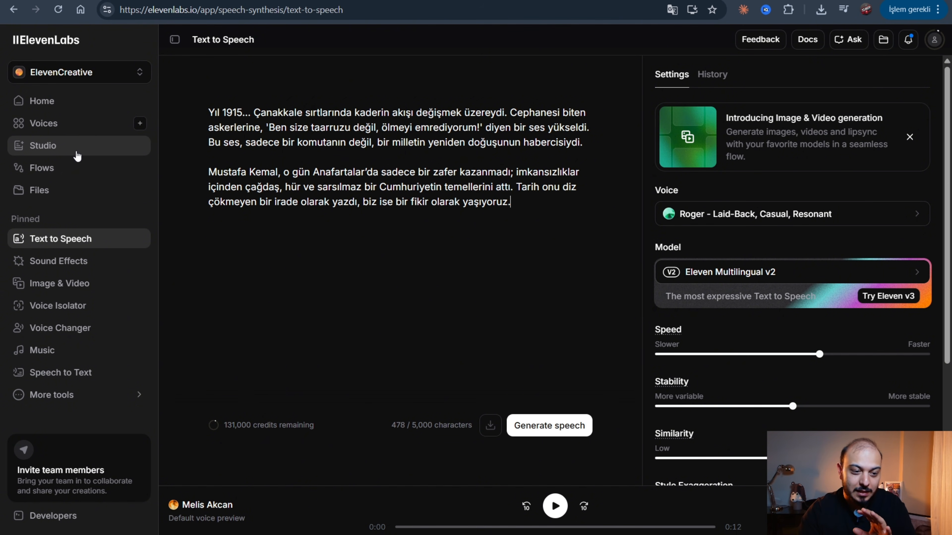
Check the saved voices under My Voices and set the custom Turkish "Youtube Eğitim" voice for the script's speech.
click(81, 130)
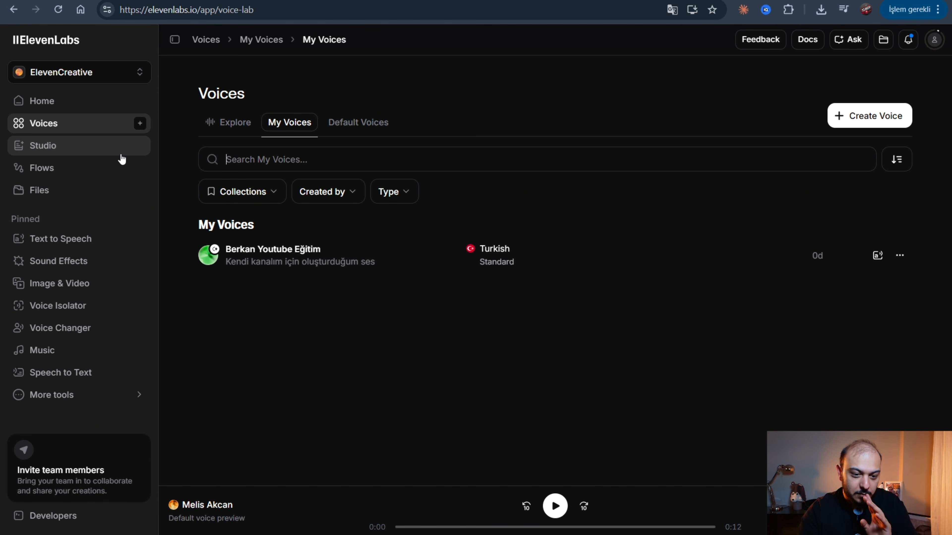
click(88, 242)
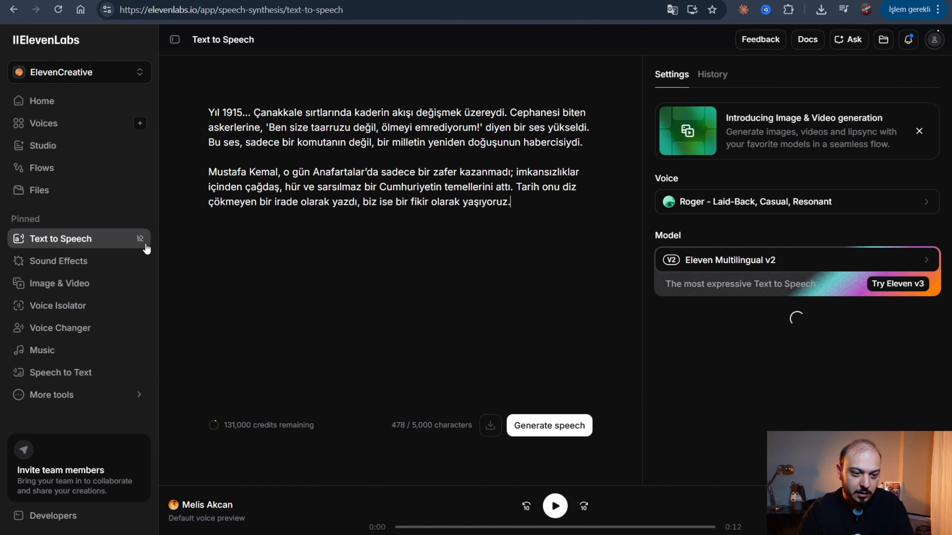
click(735, 213)
click(721, 201)
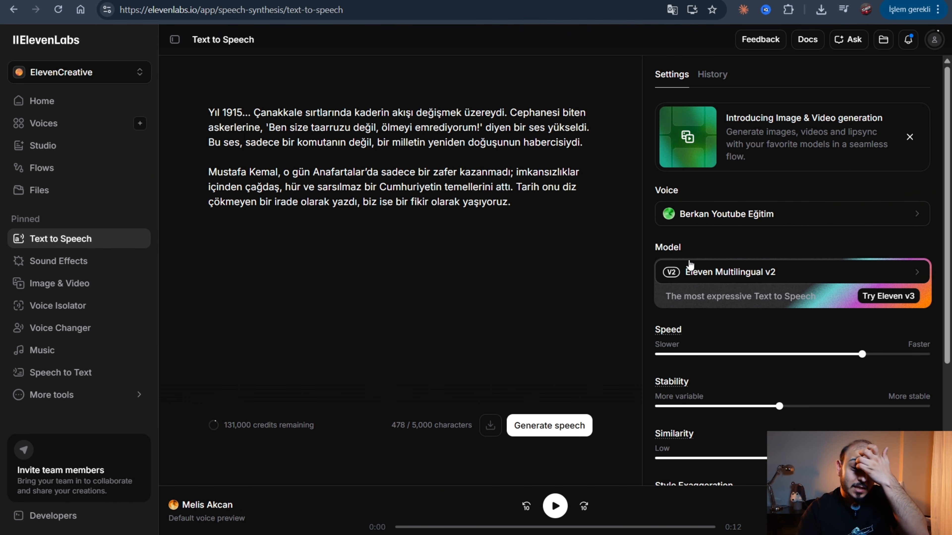
Examine the available speech models and the voice's speed, stability, similarity and style exaggeration settings.
scroll(690, 264, down, 2)
click(712, 214)
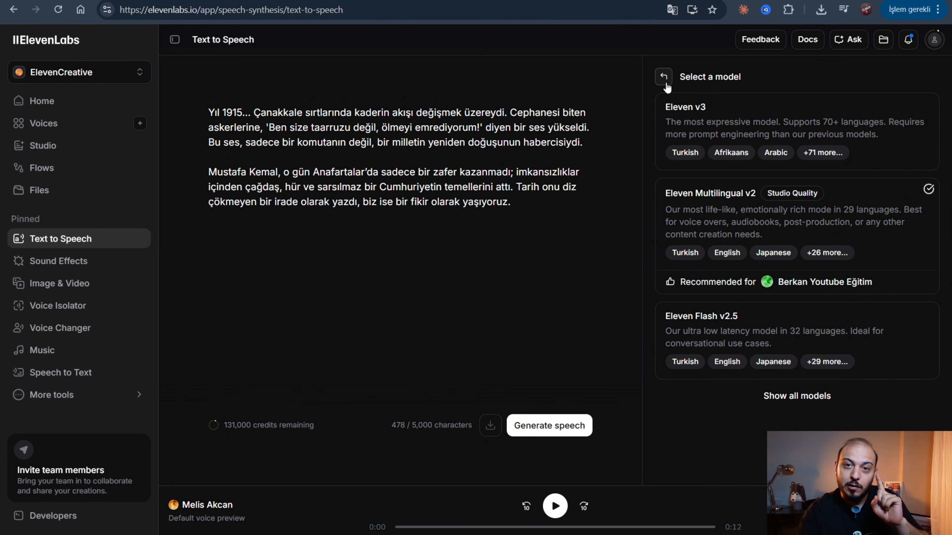
click(664, 77)
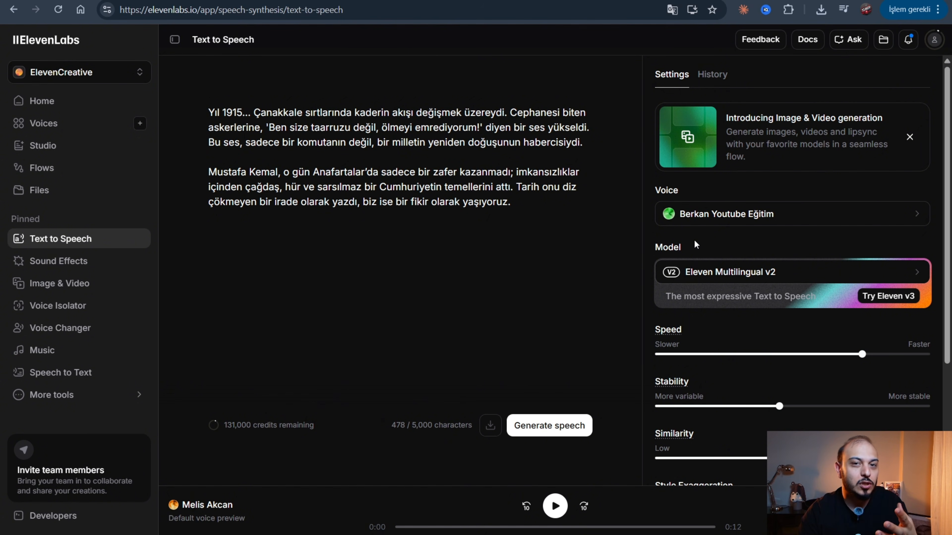
scroll(693, 239, down, 4)
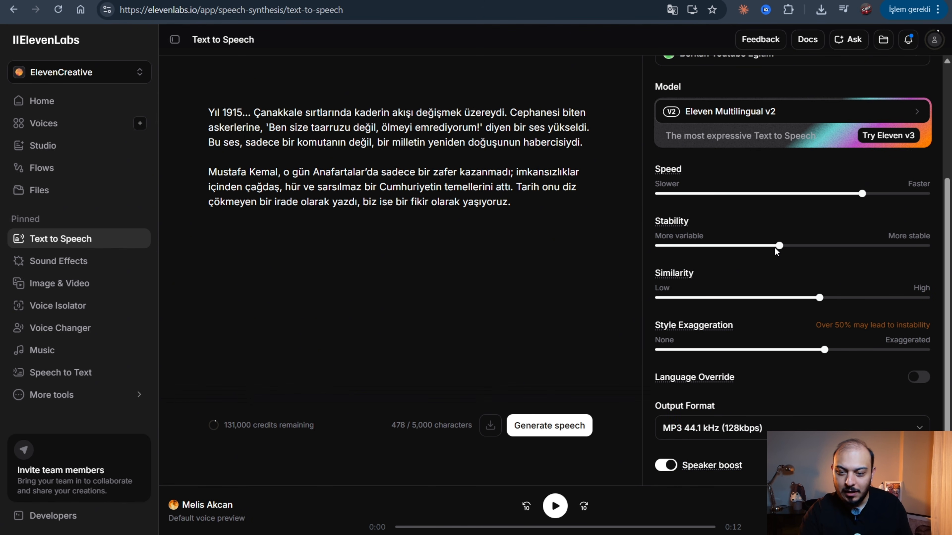
mouse_move(819, 304)
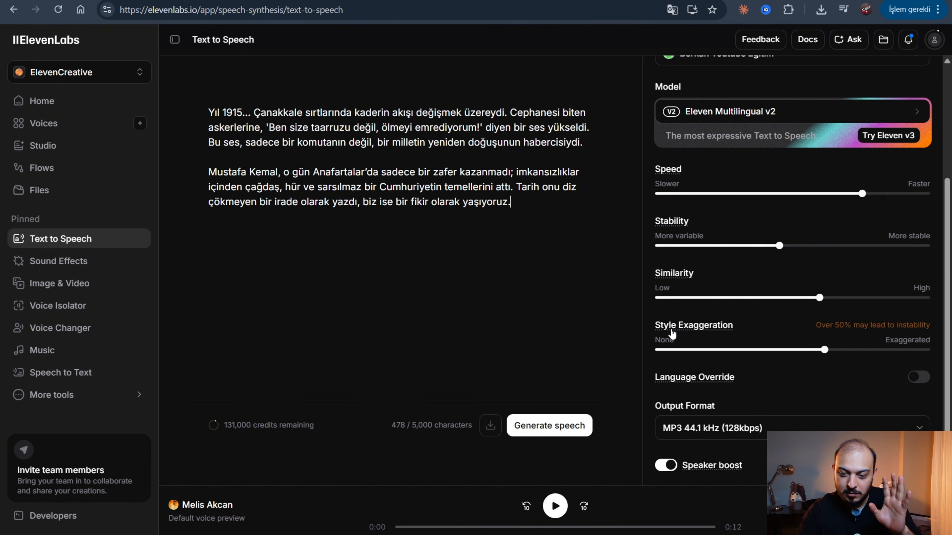
mouse_move(825, 353)
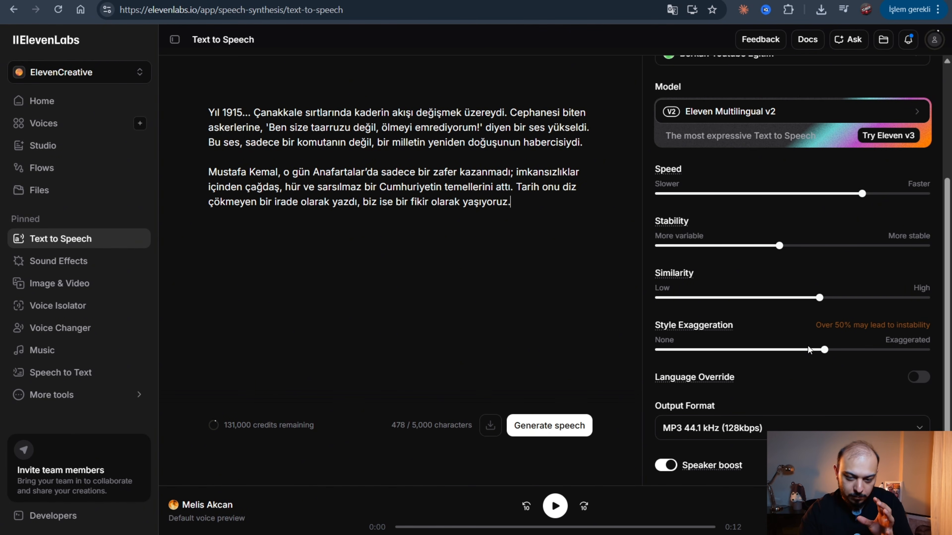
mouse_move(779, 241)
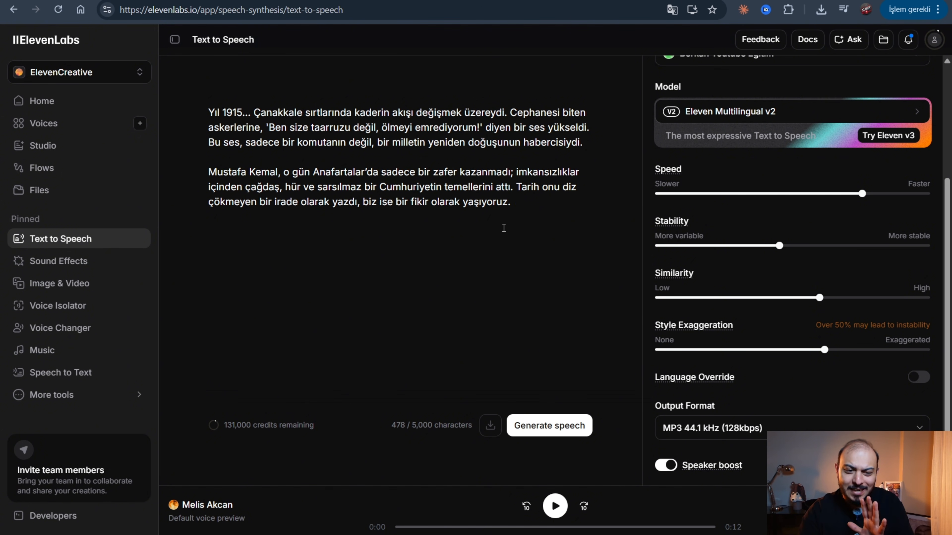
Replace the ellipsis after "Yıl 1915" in the script with a single period.
click(331, 172)
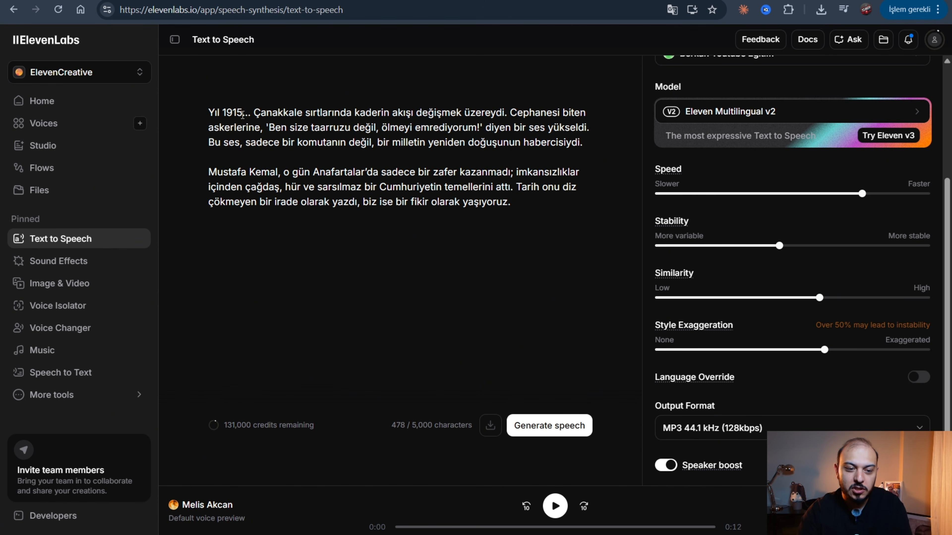
key(BackSpace)
key(BackSpace)
key(BackSpace)
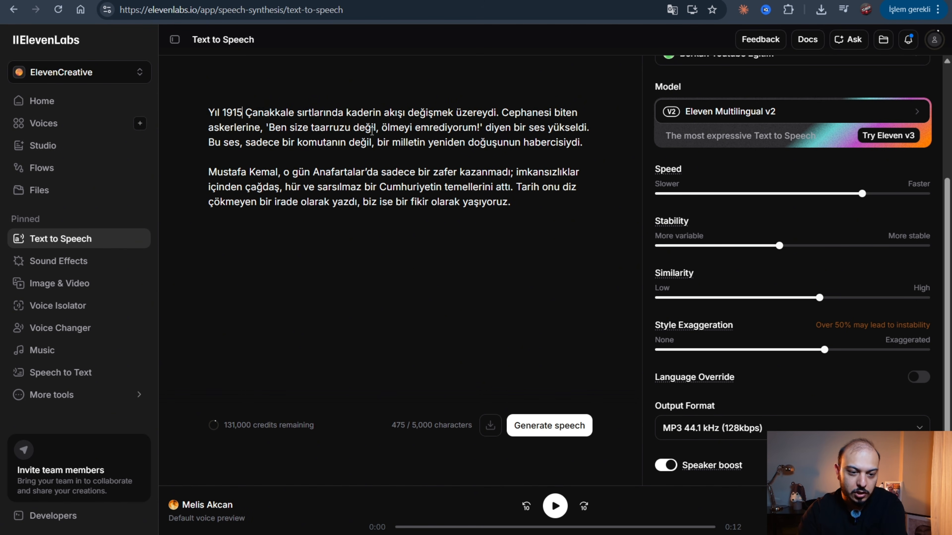
text(.)
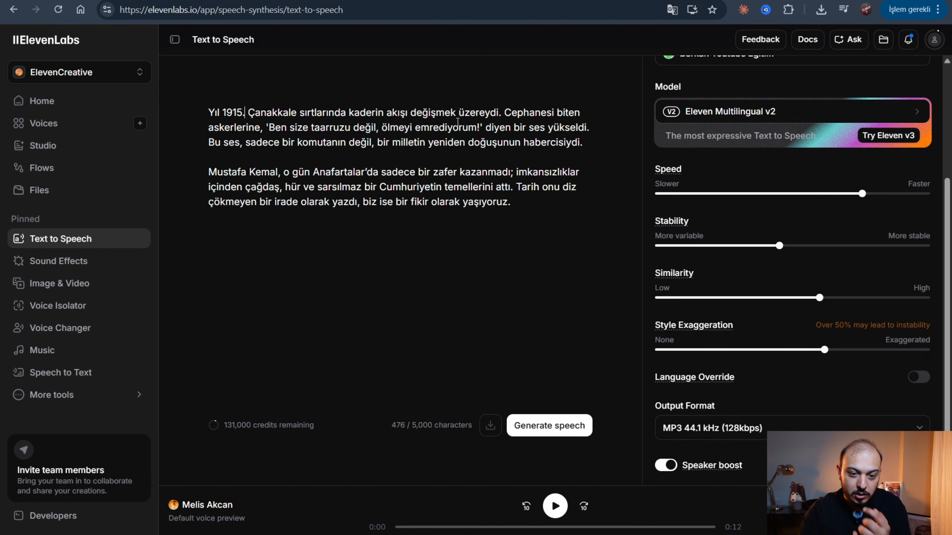
Trim the script to "Yıl 1915. Çanakkale sırtlarında kaderin akışı değişmek üzereydi" without a final period and generate the speech.
drag(510, 113, 573, 202)
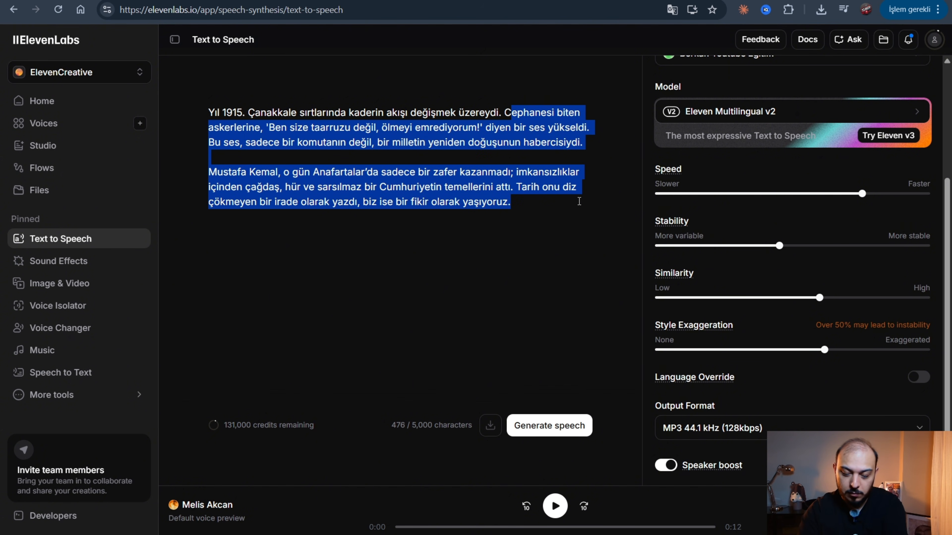
key(BackSpace)
key(BackSpace)
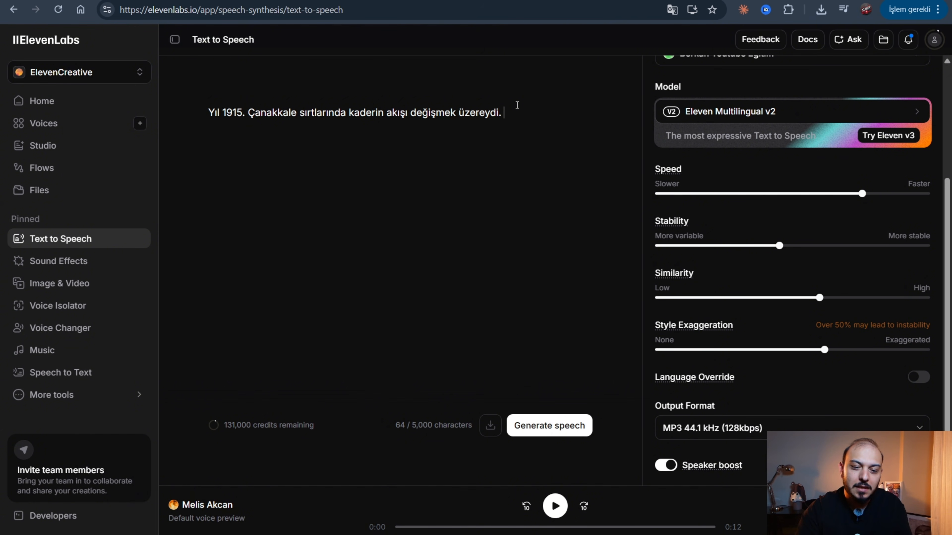
key(BackSpace)
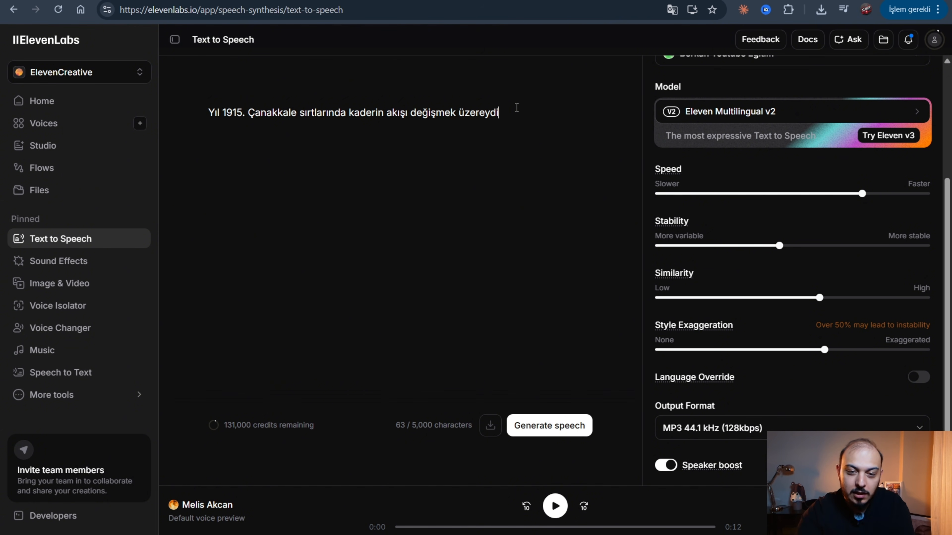
text(!)
key(BackSpace)
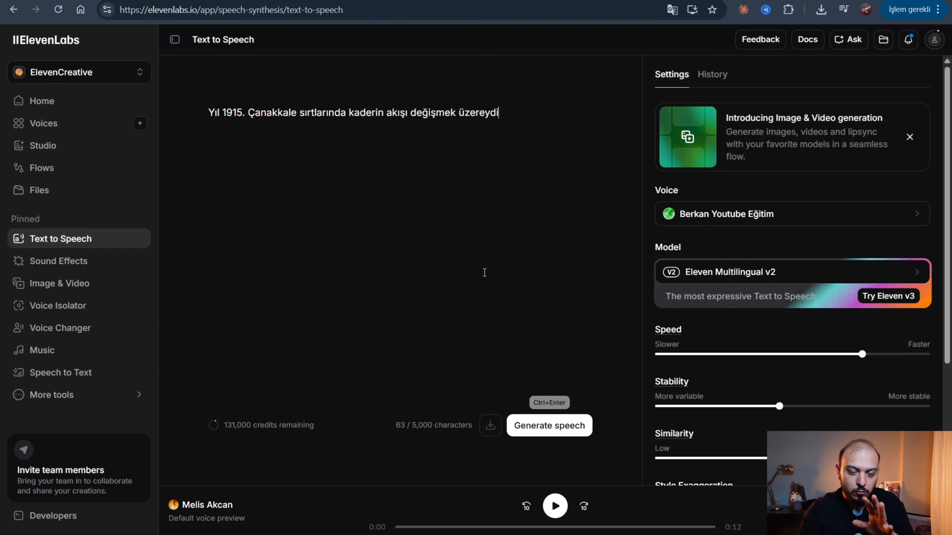
click(547, 424)
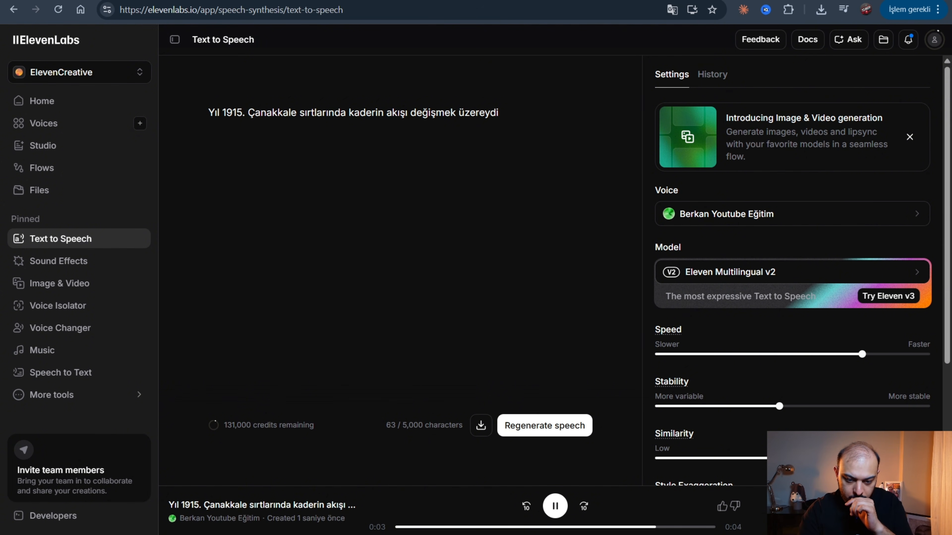
Shorten the script to "Çanakkale sırtlarında kaderin akışı değişmek üzereydi!" and generate its speech.
click(525, 121)
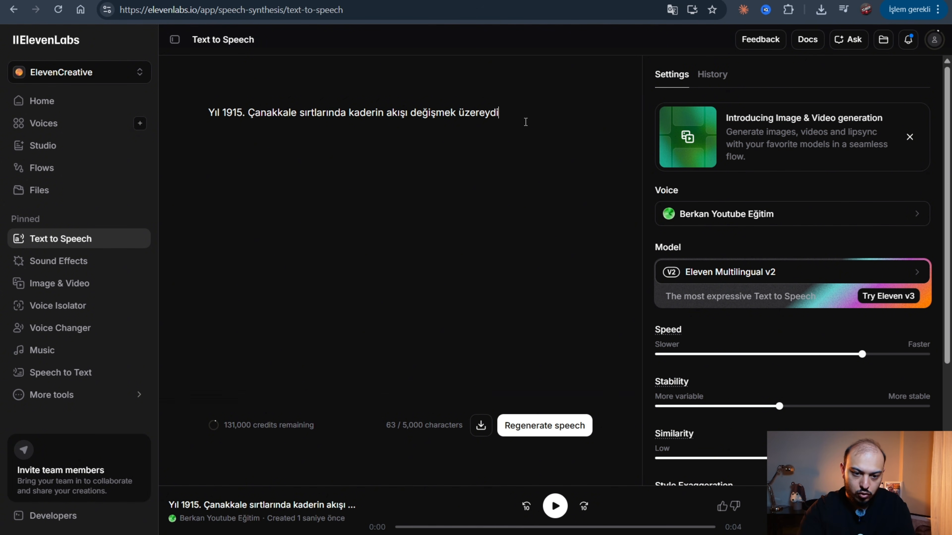
text(!)
drag(247, 113, 205, 116)
key(BackSpace)
key(ctrl+Return)
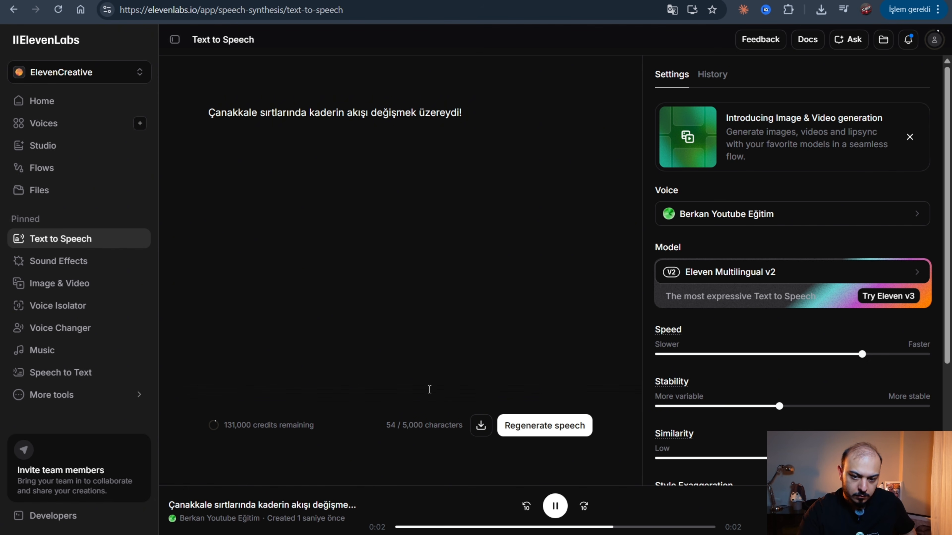
Lower the speech speed in stages to about a quarter of its range, regenerating and playing the line to compare.
drag(861, 354, 824, 354)
click(523, 433)
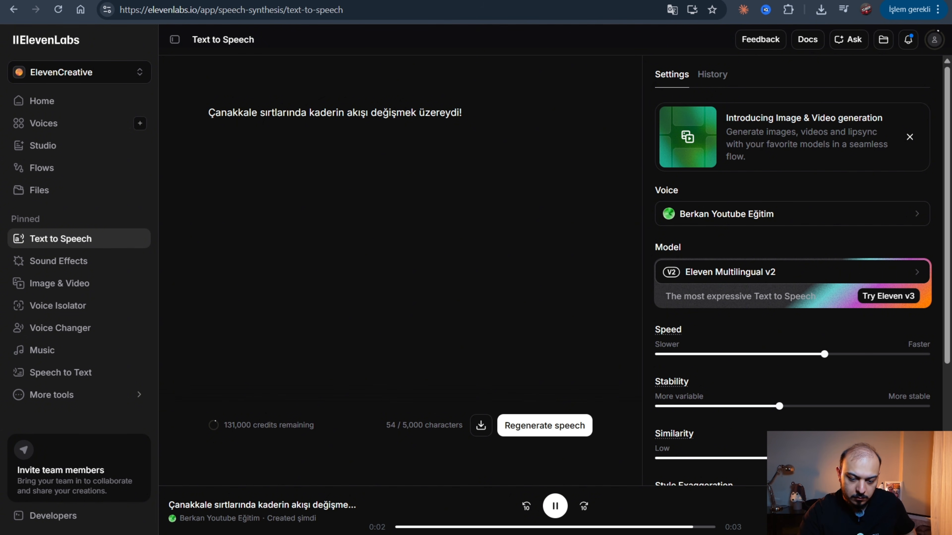
click(776, 354)
click(555, 506)
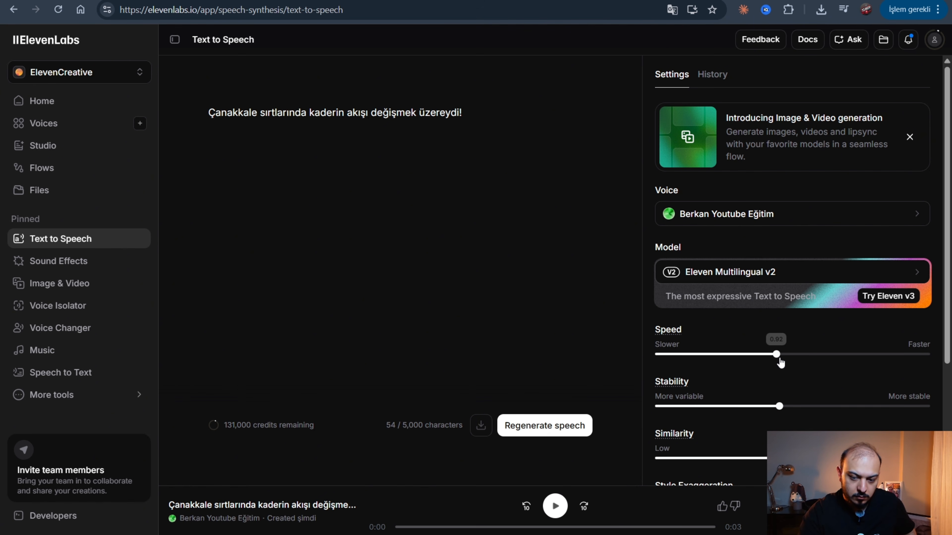
drag(777, 358, 722, 354)
click(554, 507)
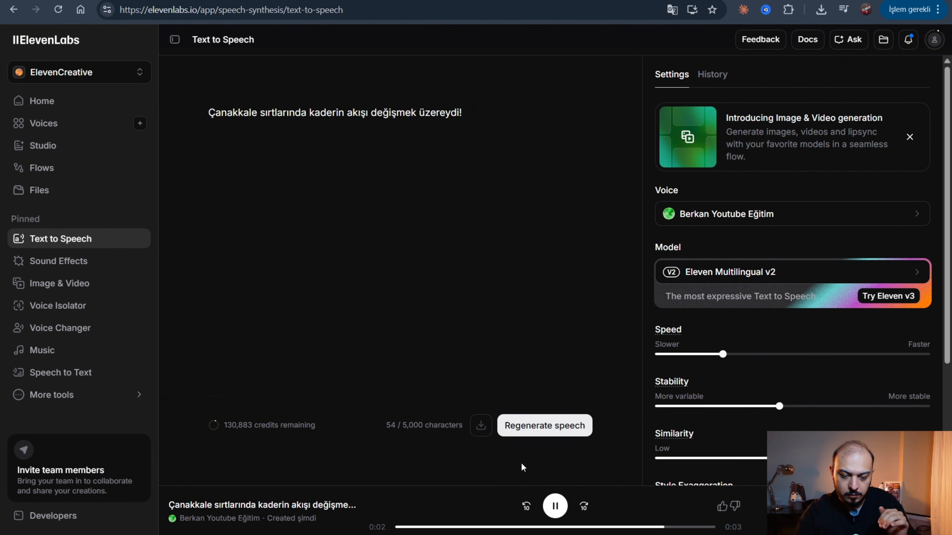
Replace the exclamation mark at the end of the line with an ellipsis.
click(518, 134)
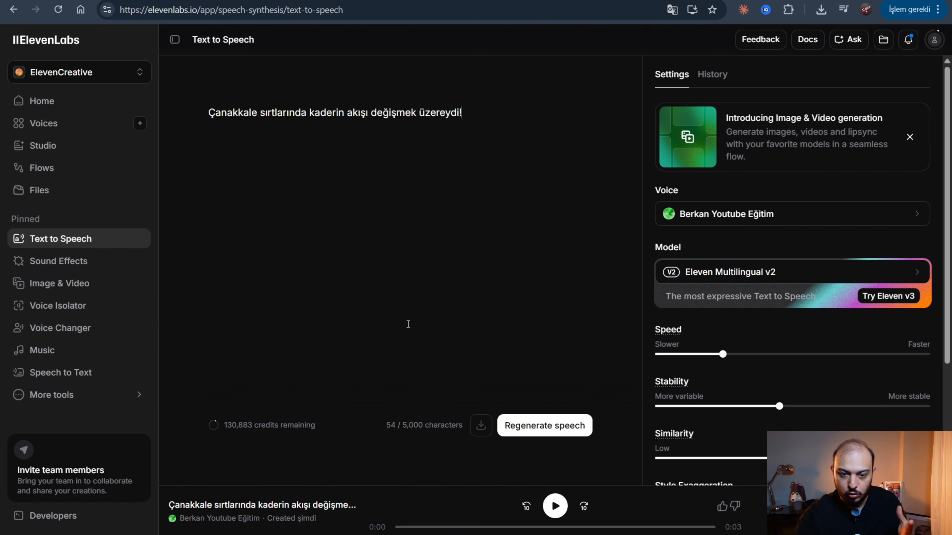
key(BackSpace)
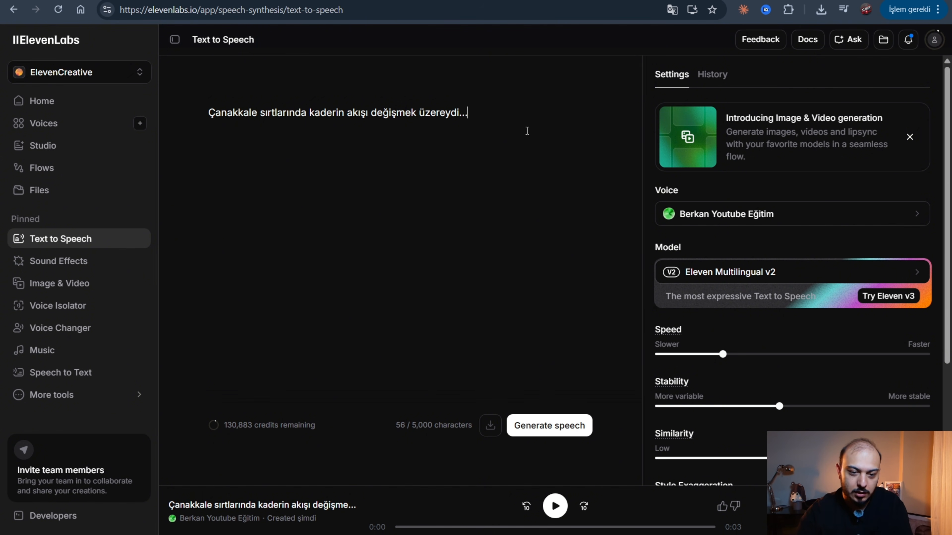
Insert "yıl 1915..." before the line ending in an exclamation mark, and regenerate its speech at speed 0.99.
key(BackSpace)
key(BackSpace)
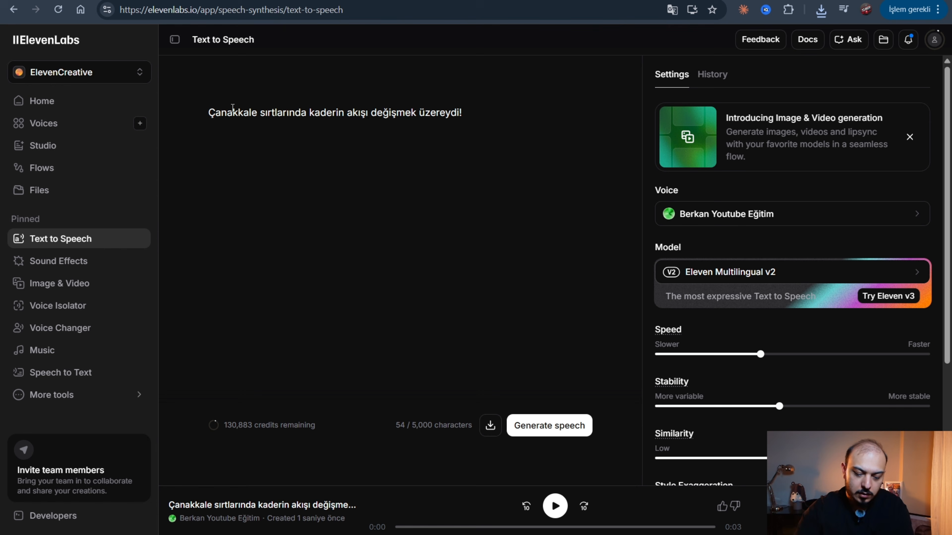
text(yıl 19)
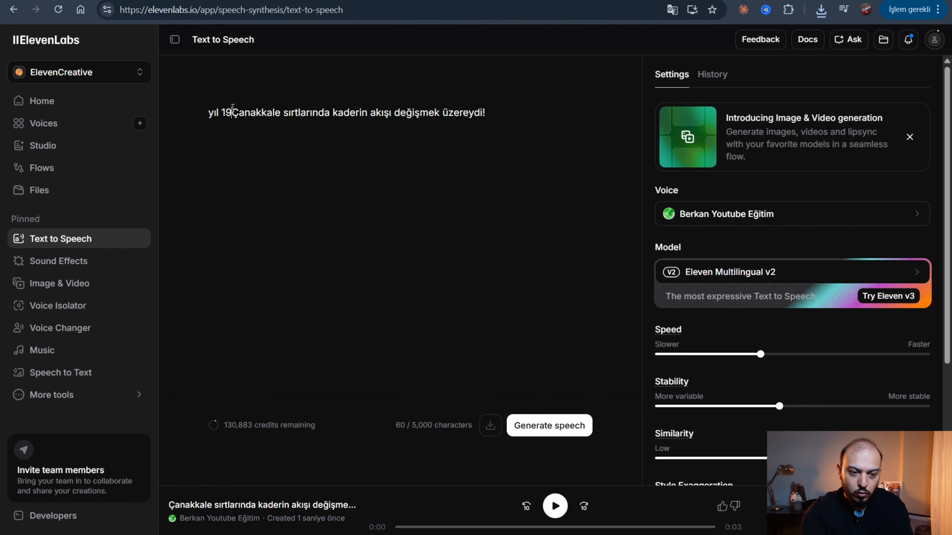
text(15...)
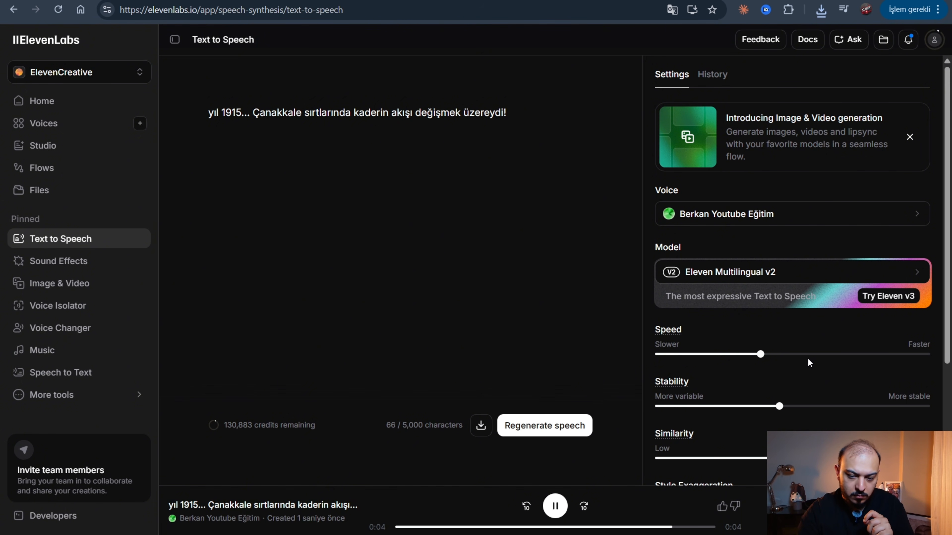
drag(761, 354, 813, 356)
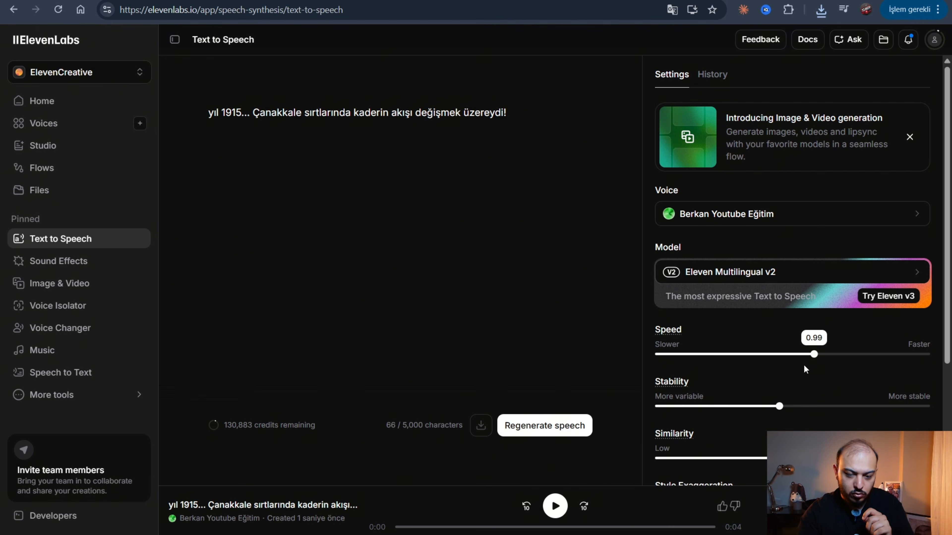
click(525, 427)
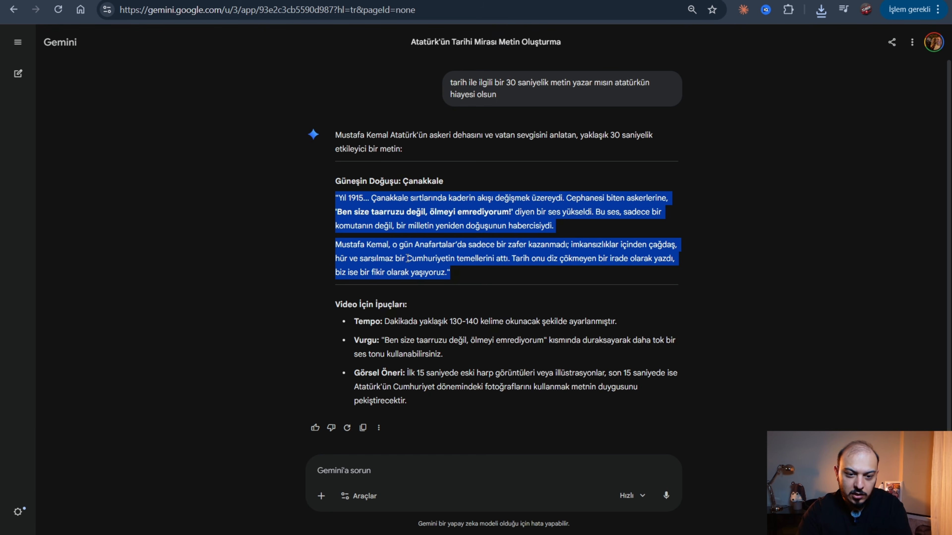
Replace the script with Gemini's "Cephanesi biten askerlerine" sentence, capitalizing "ÖLMEYİ" and ending with a period, and generate its speech.
click(407, 258)
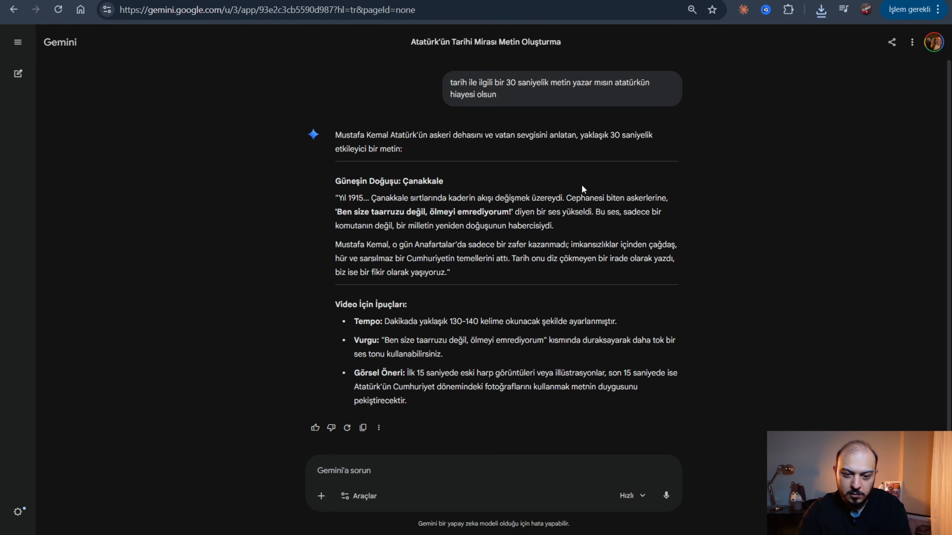
drag(567, 198, 593, 220)
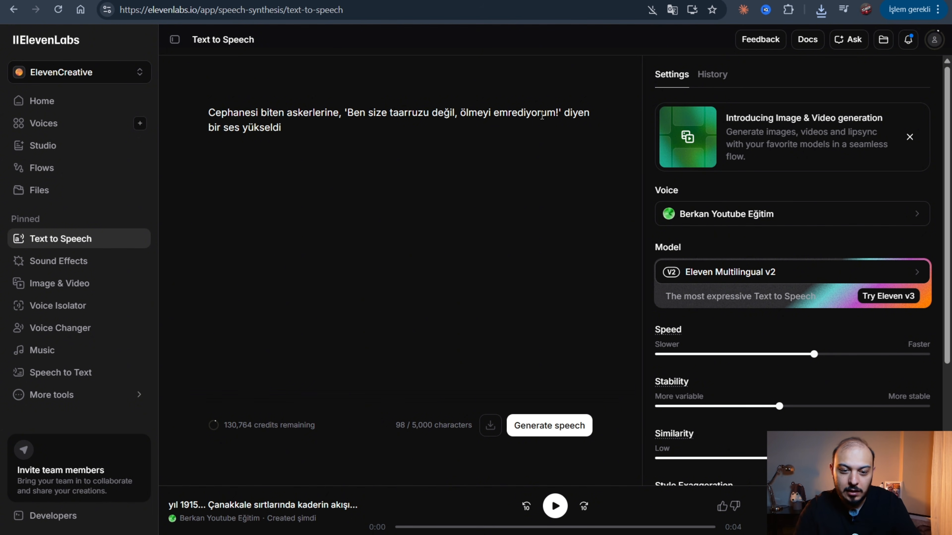
drag(494, 113, 462, 114)
text(ÖLMEYİ)
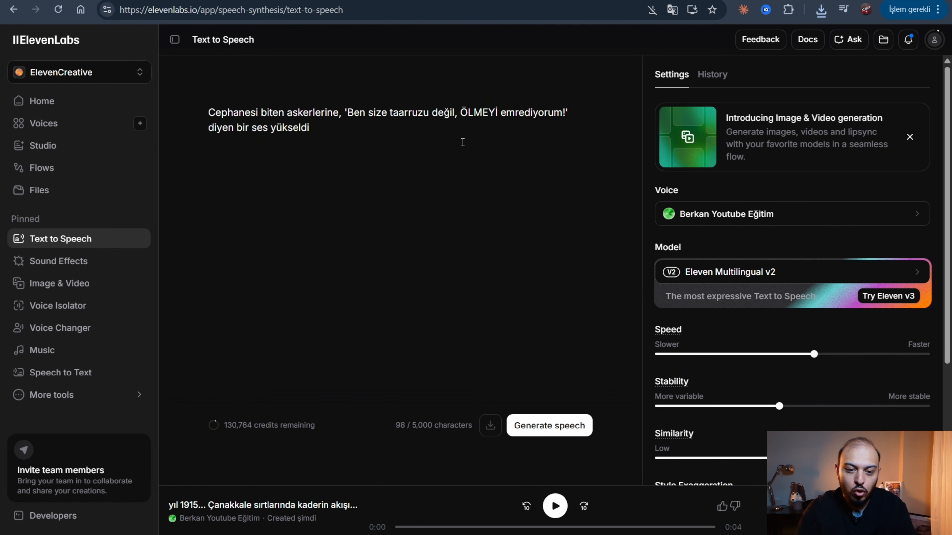
text(.)
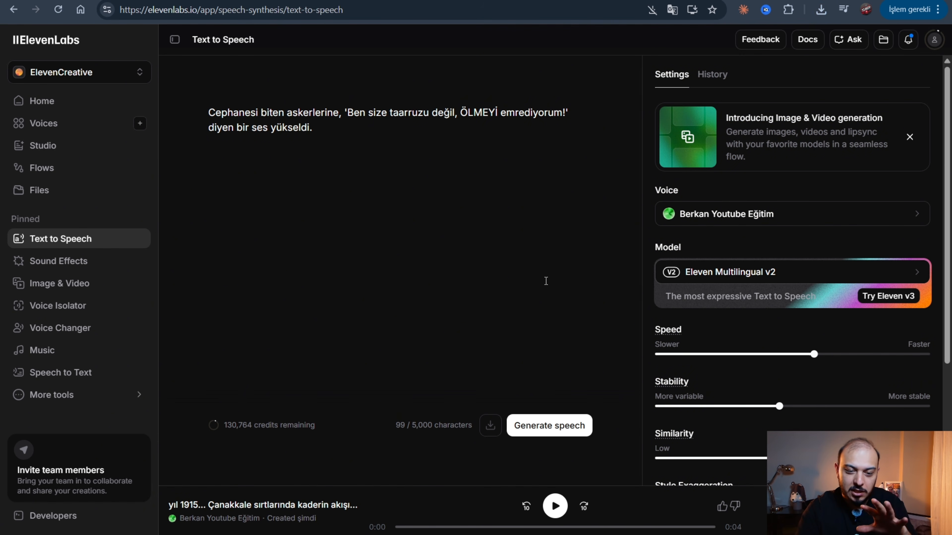
click(544, 425)
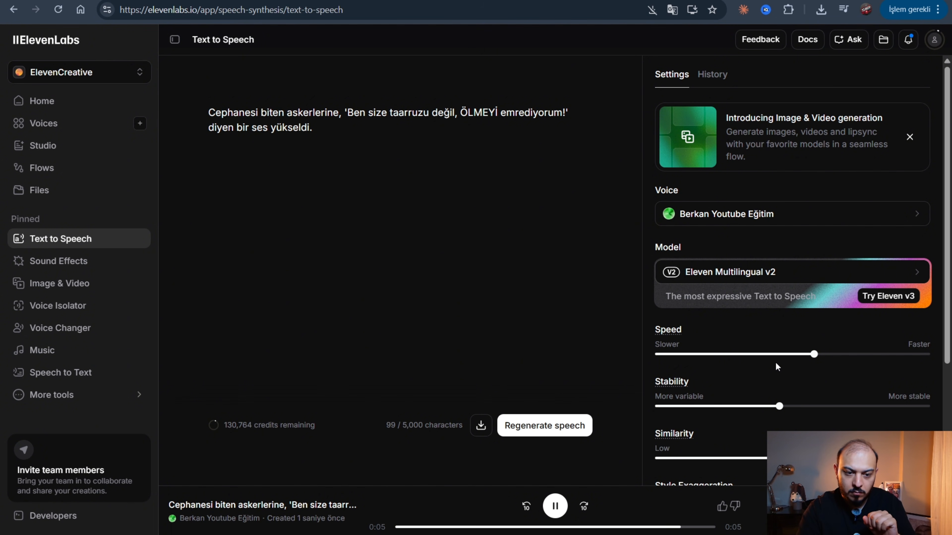
Regenerate the sentence without the comma after "değil" at about a quarter of the speed range, and download the audio.
mouse_move(808, 358)
drag(794, 359, 727, 356)
click(536, 425)
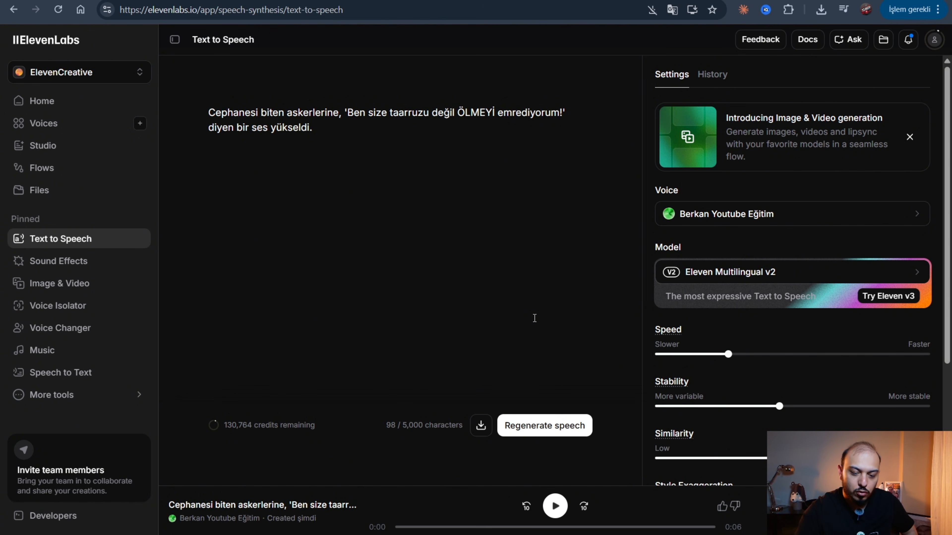
click(481, 425)
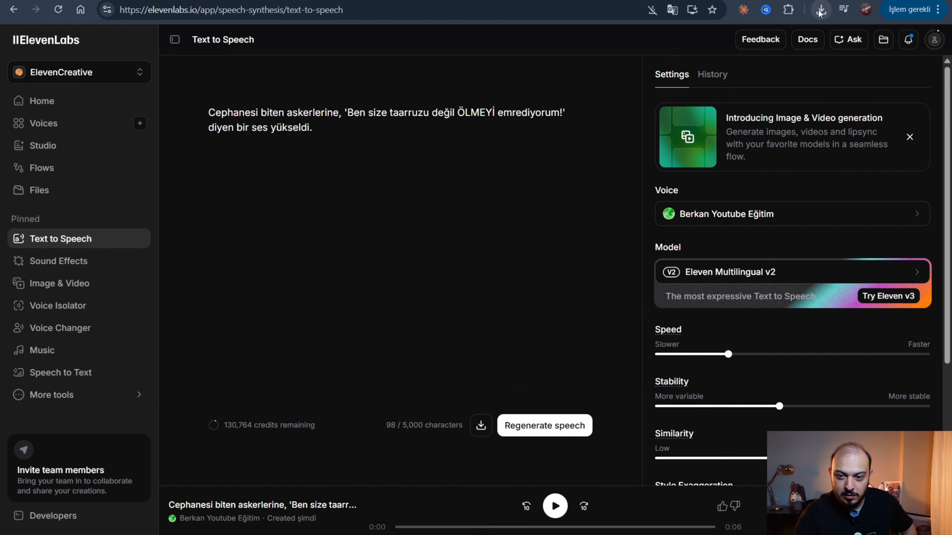
click(435, 171)
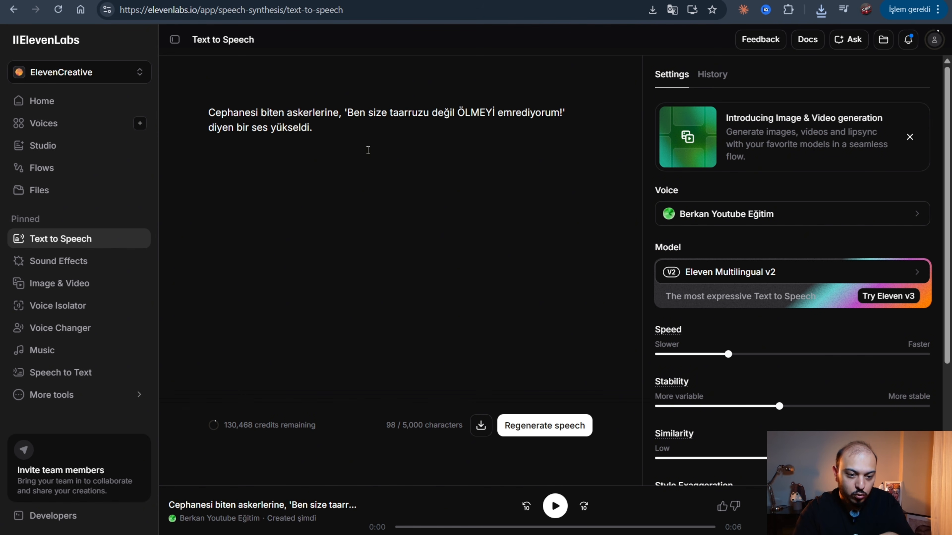
key(ctrl+a)
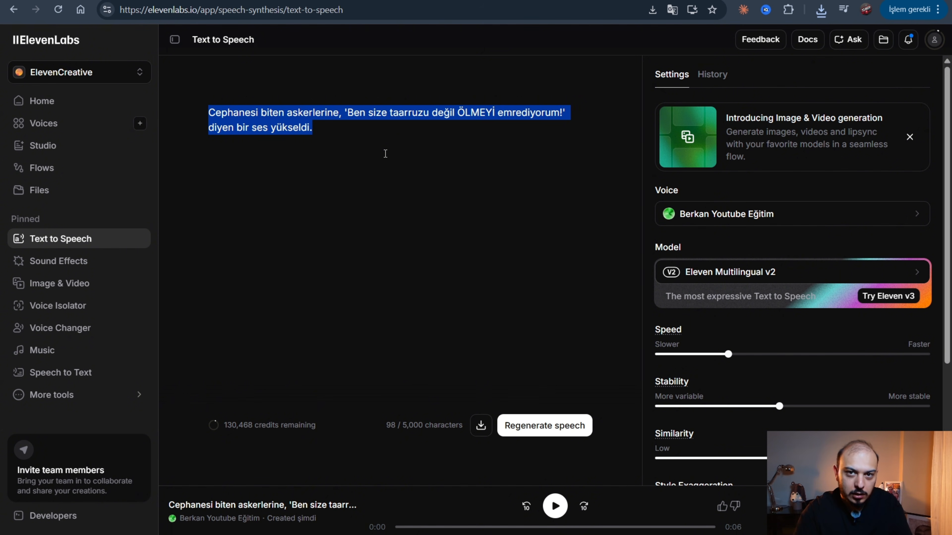
click(385, 151)
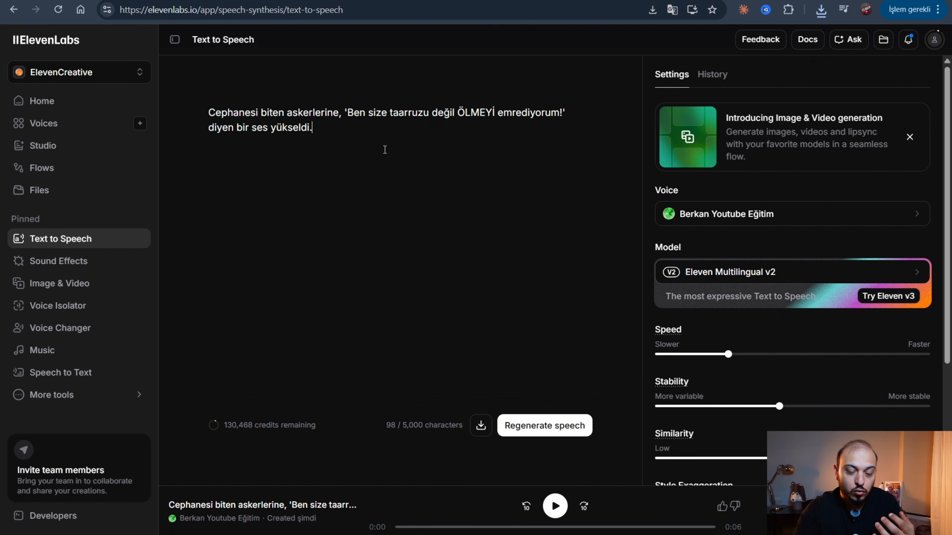
click(541, 423)
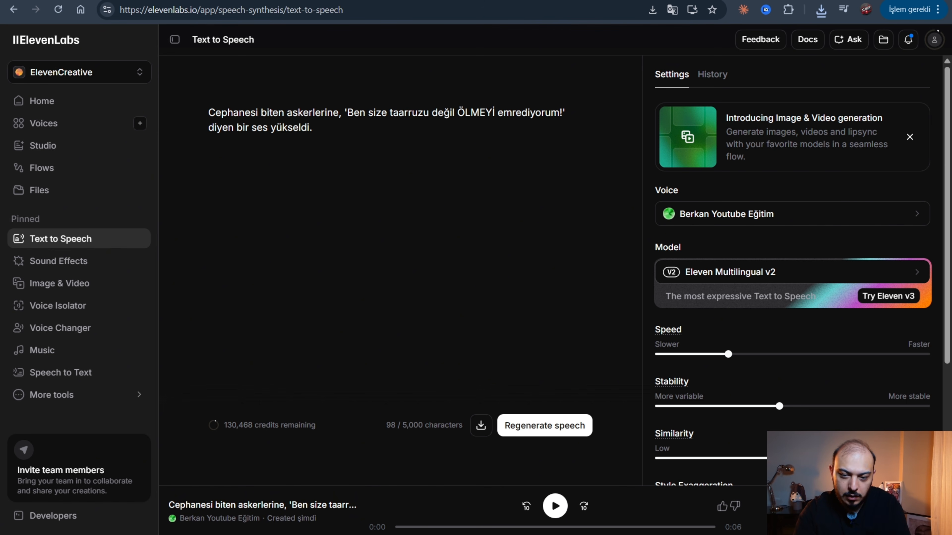
Replace the script with Gemini's sentence beginning "Bu ses, sadece bir komutanın değil" and remove the comma after "Bu ses".
key(ctrl+Tab)
click(597, 213)
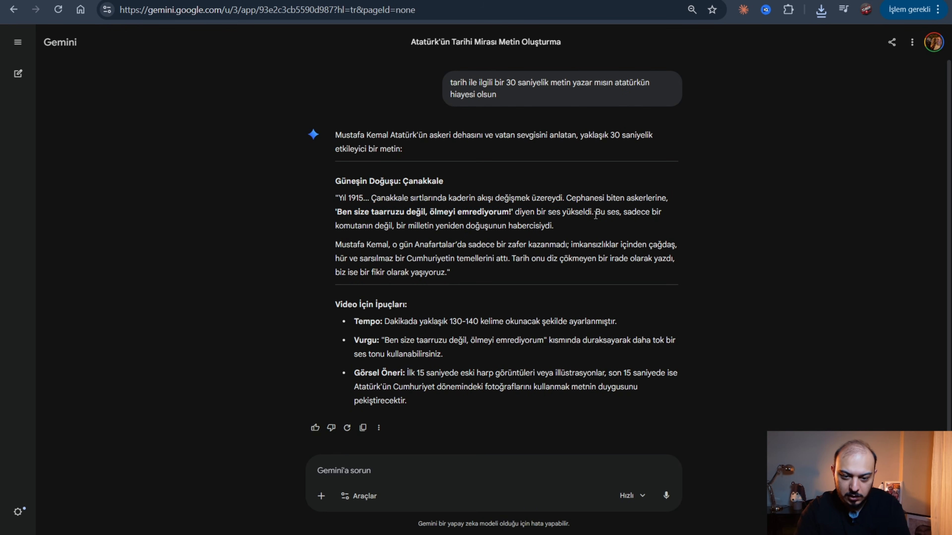
drag(597, 212, 613, 225)
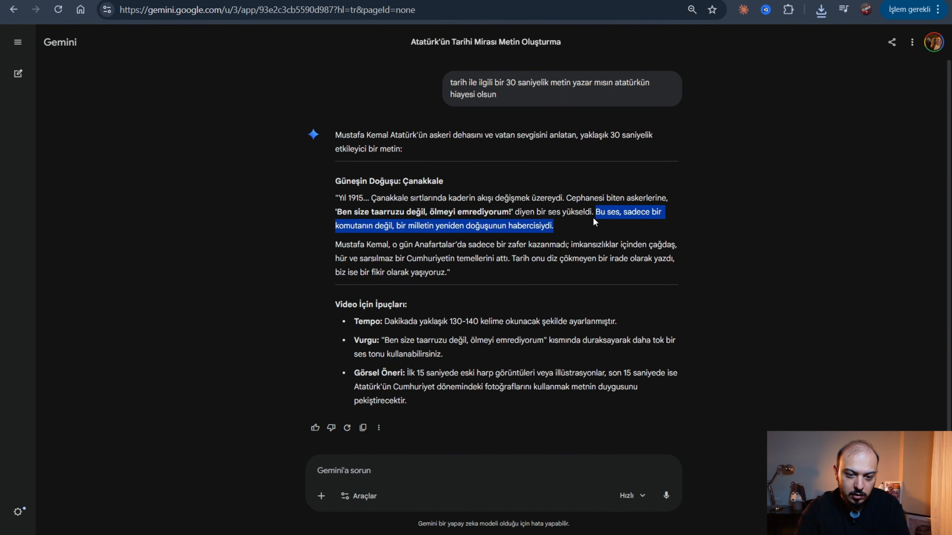
key(ctrl+c)
key(ctrl+Tab)
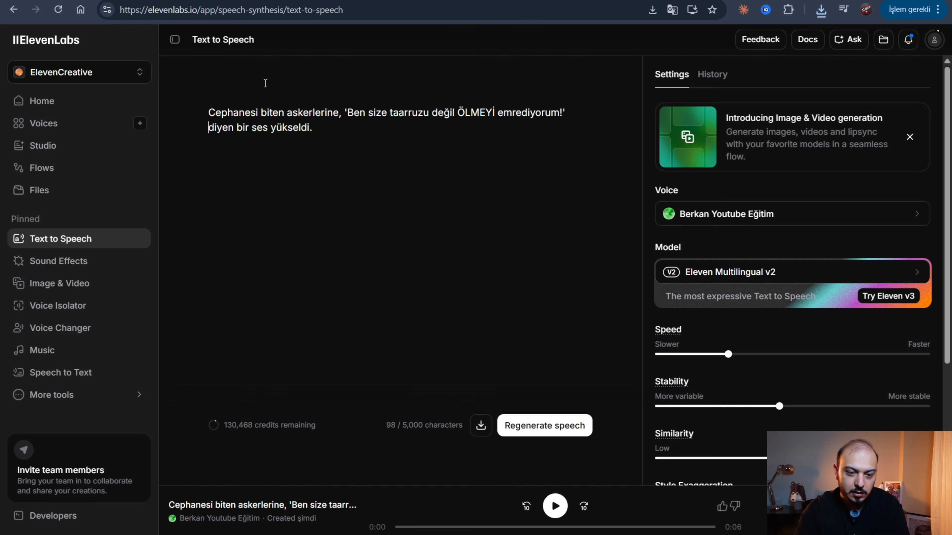
key(ctrl+a)
key(ctrl+v)
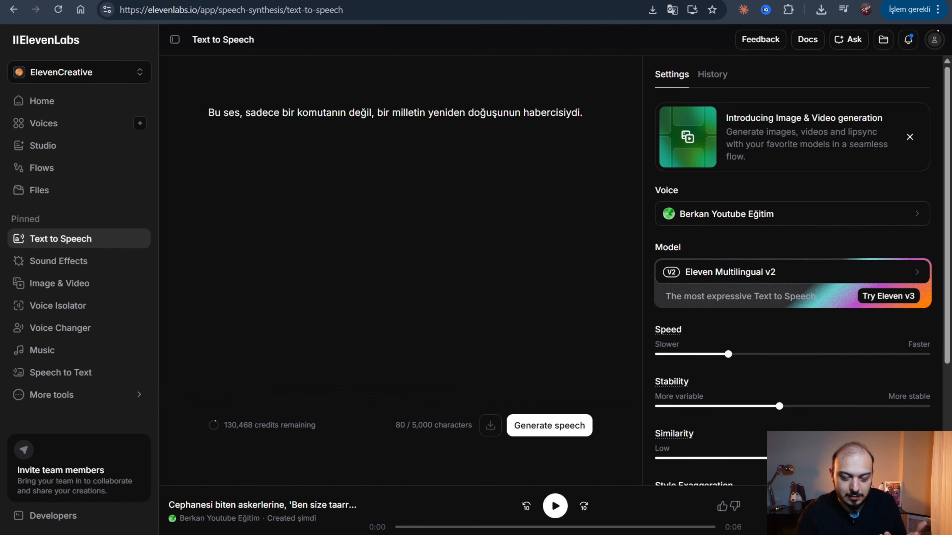
key(BackSpace)
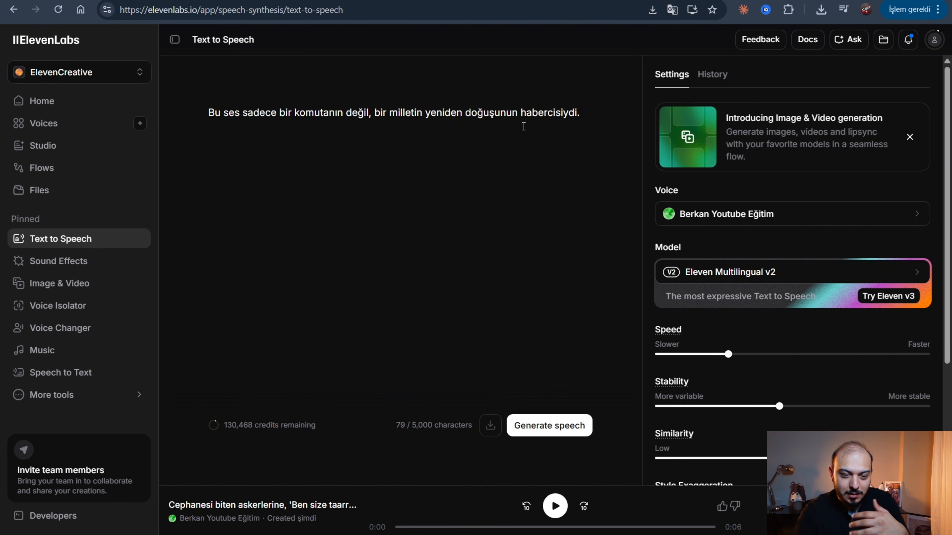
Add the line "bu yüklesen ses komutanın sesi değil bir milletin doğuşunun sesiydi" after the pasted sentence.
click(599, 111)
text(BU YÜKSE)
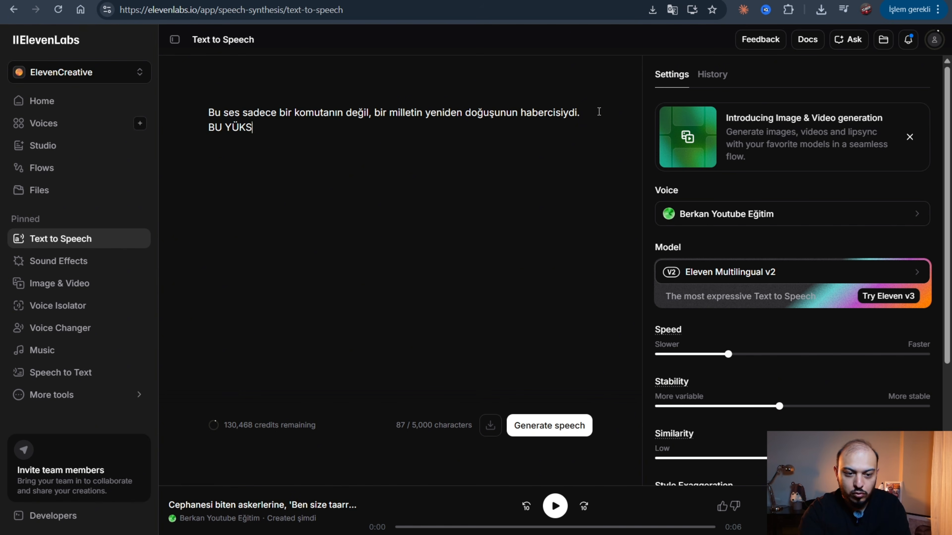
key(BackSpace)
key(BackSpace)
key(BackSpace)
key(BackSpace)
key(BackSpace)
key(BackSpace)
key(BackSpace)
key(BackSpace)
text(bu yükles)
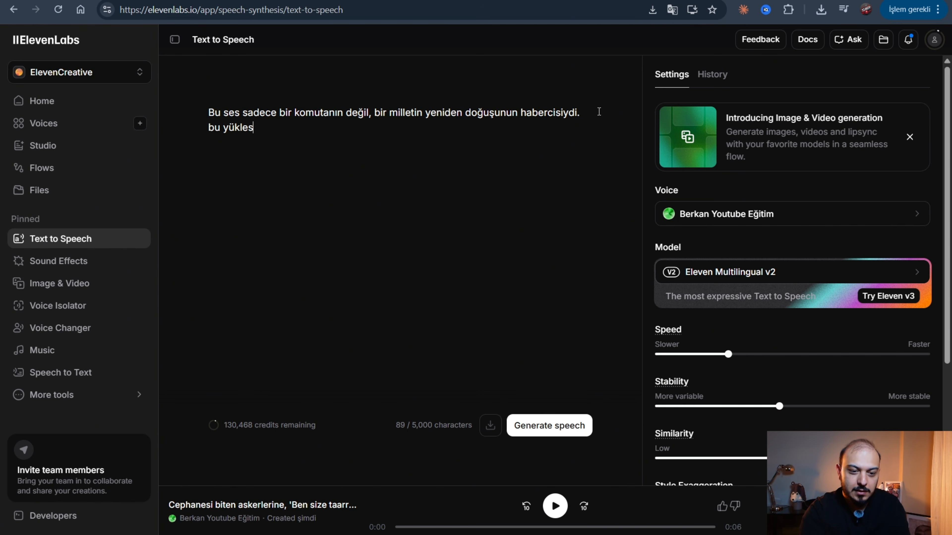
text(en ses komutanın sesi)
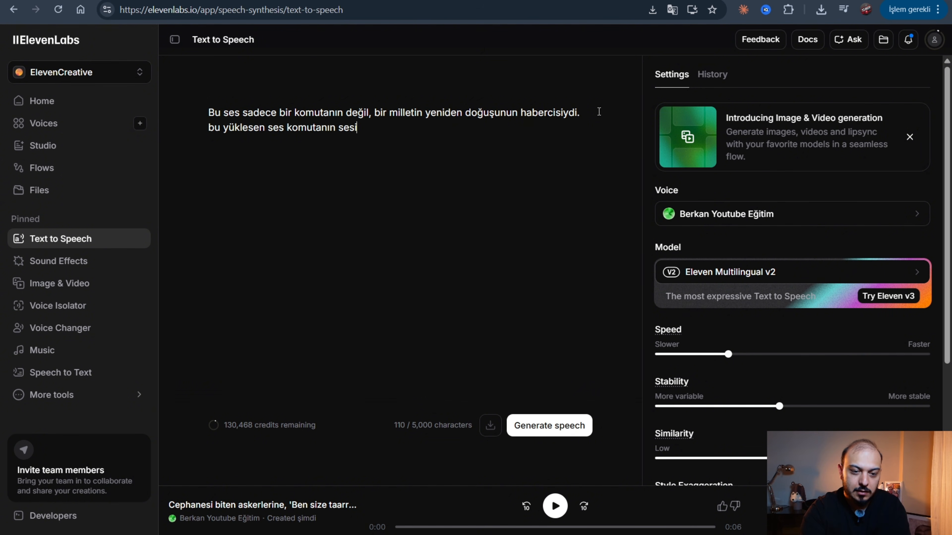
text( değil bir milletin d)
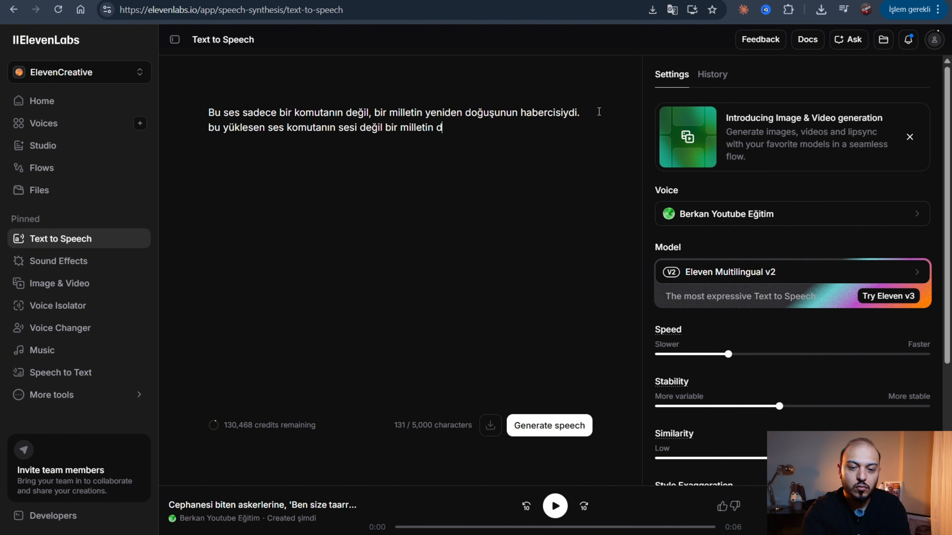
text(oğuşunun sesiydi)
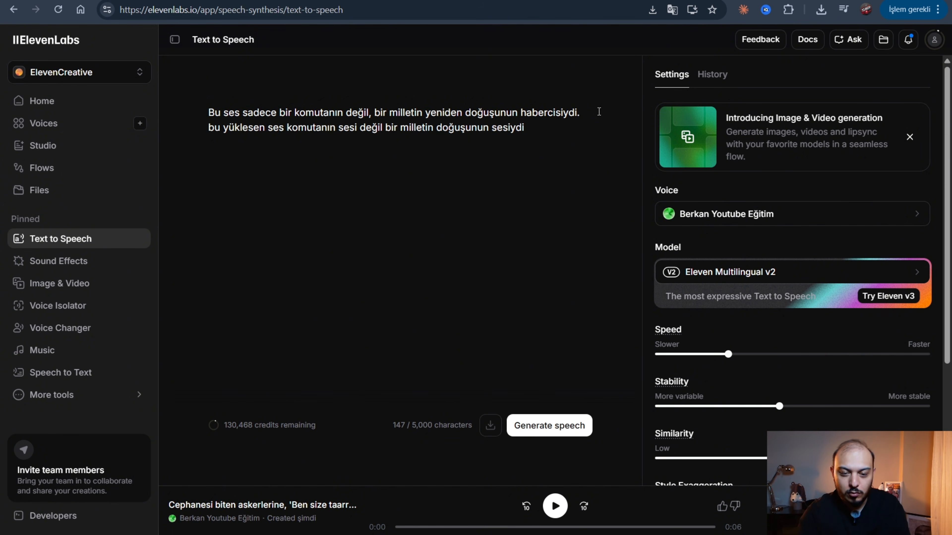
Delete the pasted sentence above the new line, and generate and regenerate the speech of the remaining line.
drag(599, 111, 209, 100)
key(Delete)
key(Delete)
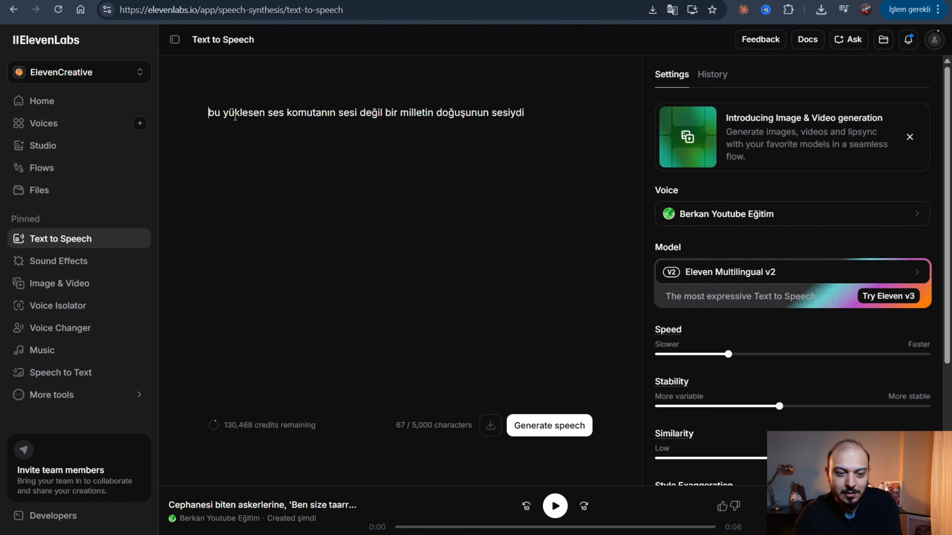
click(542, 424)
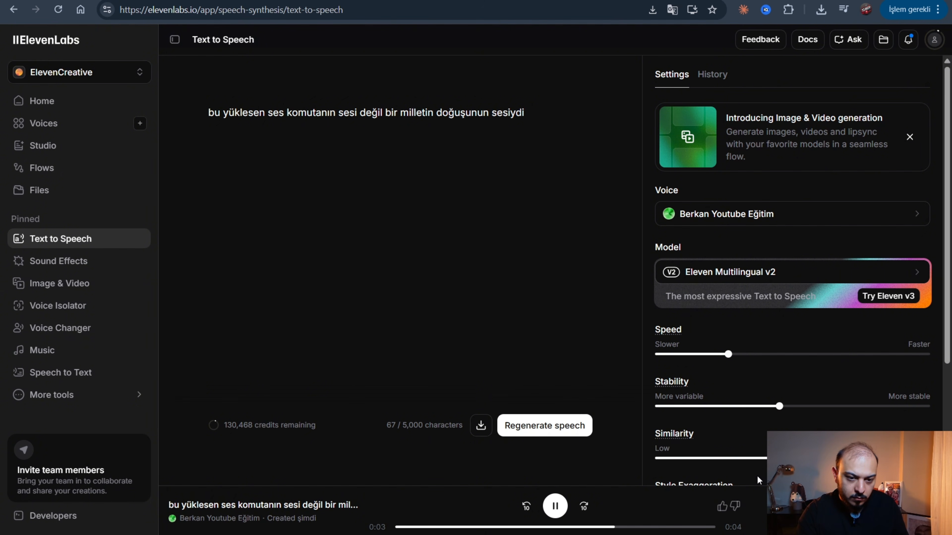
click(557, 425)
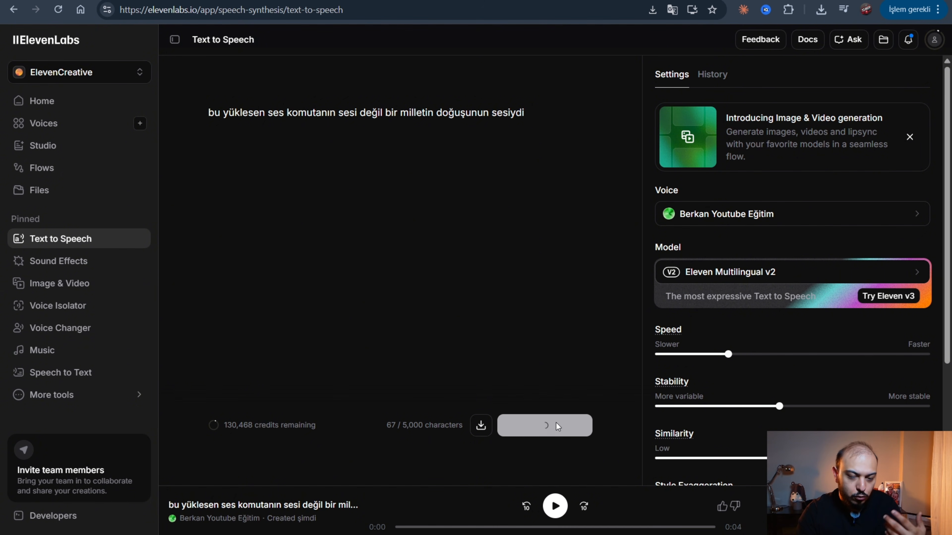
Capitalize "MİLLETİN", end the line with an ellipsis, and generate its speech.
double_click(416, 112)
text(MET)
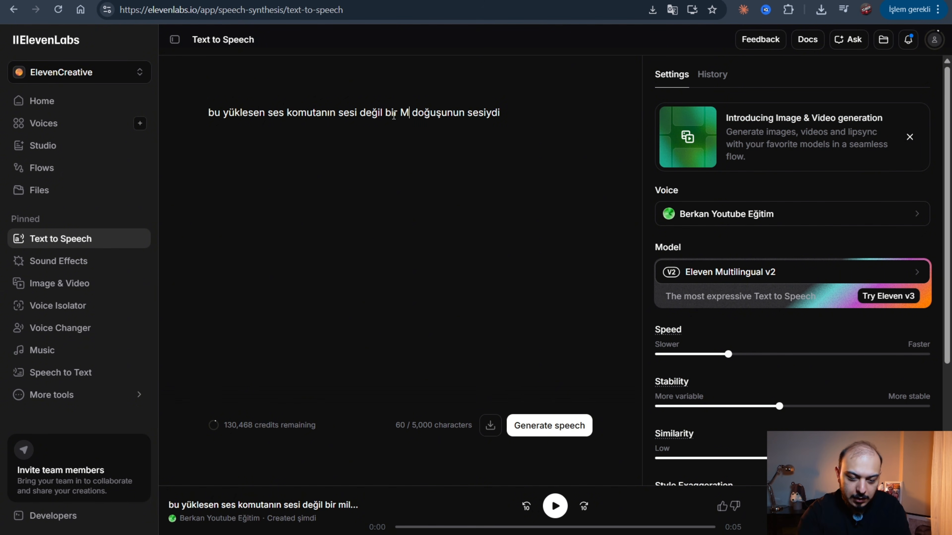
key(BackSpace)
key(BackSpace)
text(İLLETİN)
click(592, 124)
text(...)
click(536, 427)
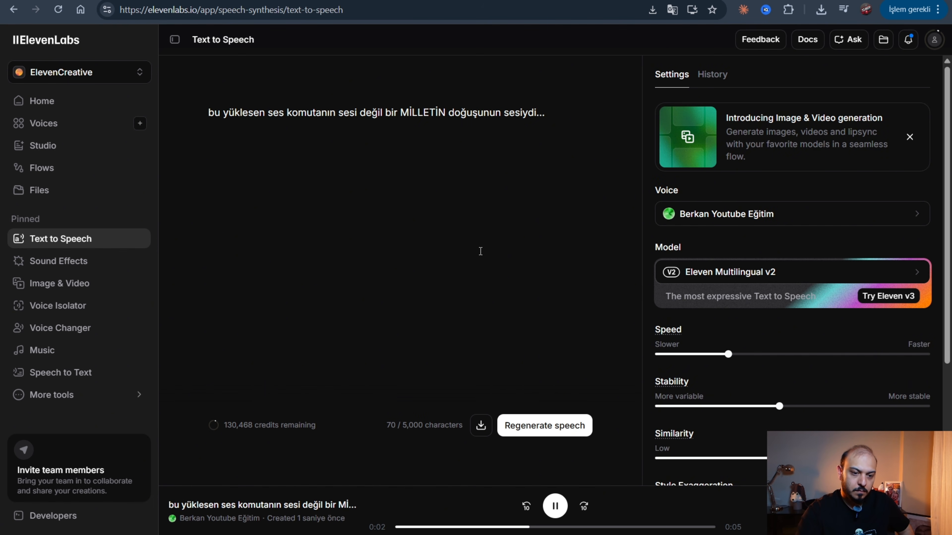
Correct the misspelled word "yüklesen" to "yükselen" and generate the speech again.
click(242, 112)
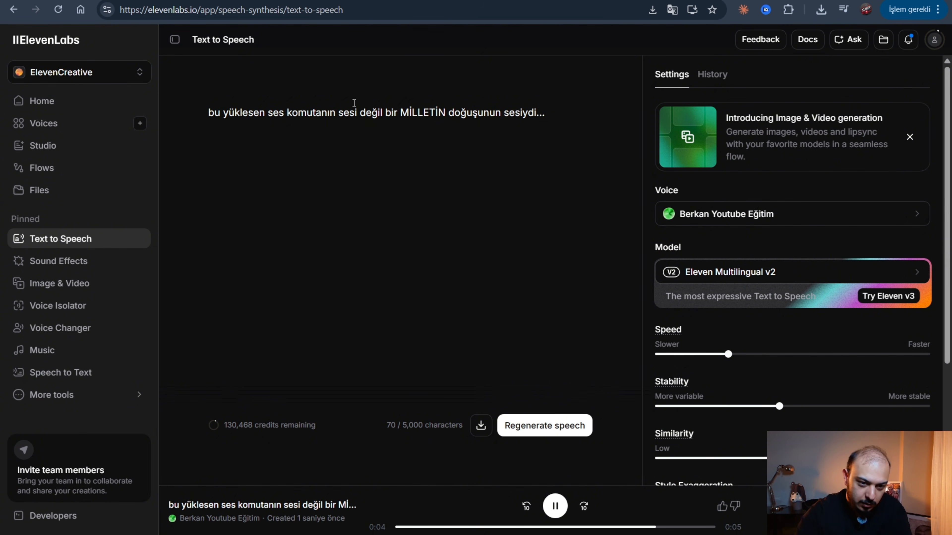
key(BackSpace)
text(s)
key(Right)
key(Right)
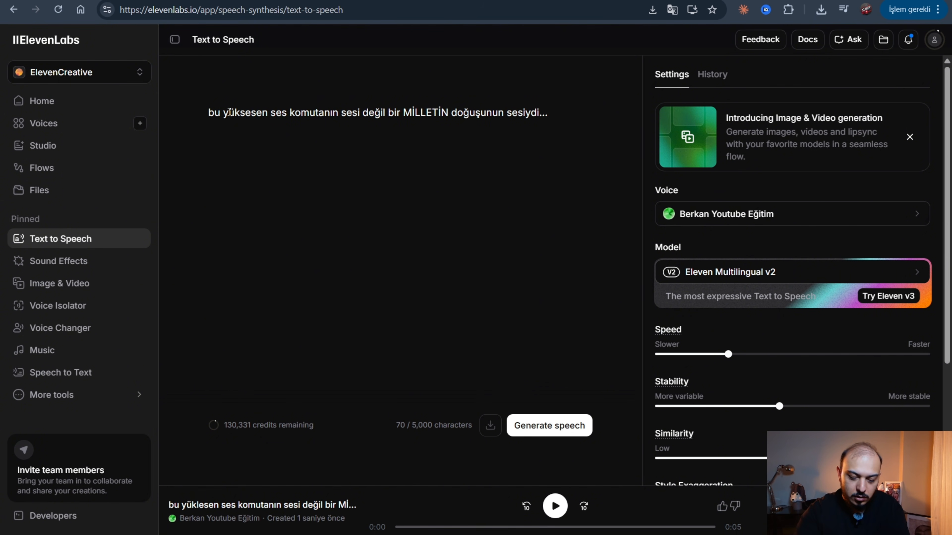
key(Delete)
text(l)
key(BackSpace)
key(BackSpace)
text(le)
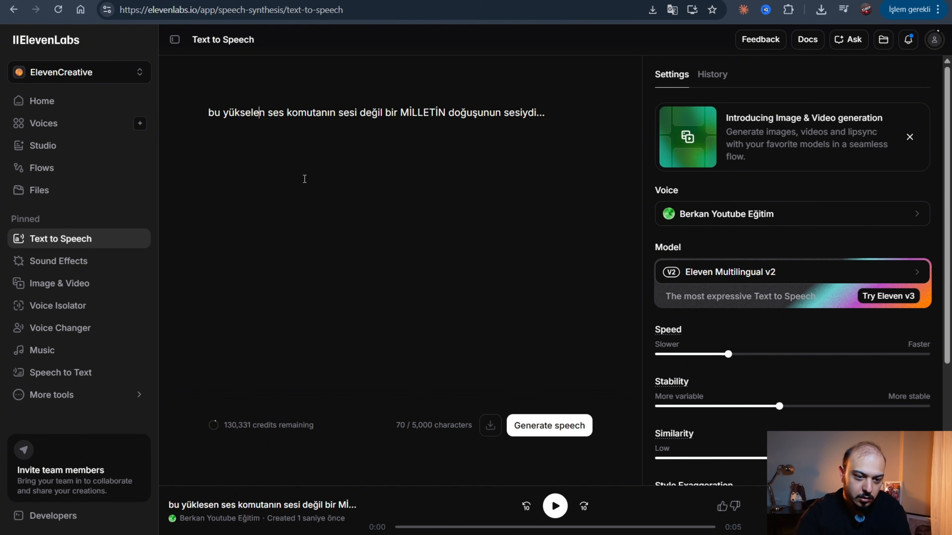
key(ctrl+Return)
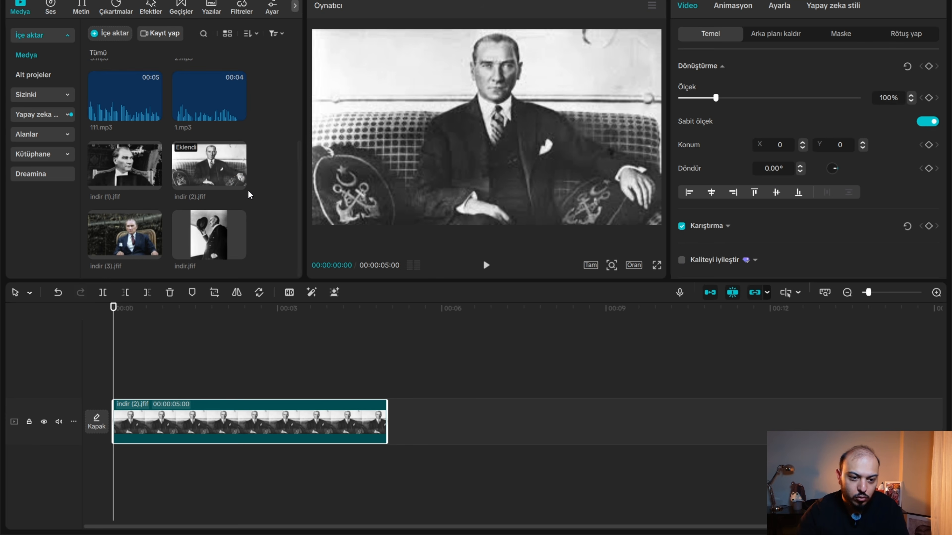
Add the four imported Atatürk photos after the first photo clip and shorten each added clip to 00:00:01:06.
drag(261, 251, 671, 417)
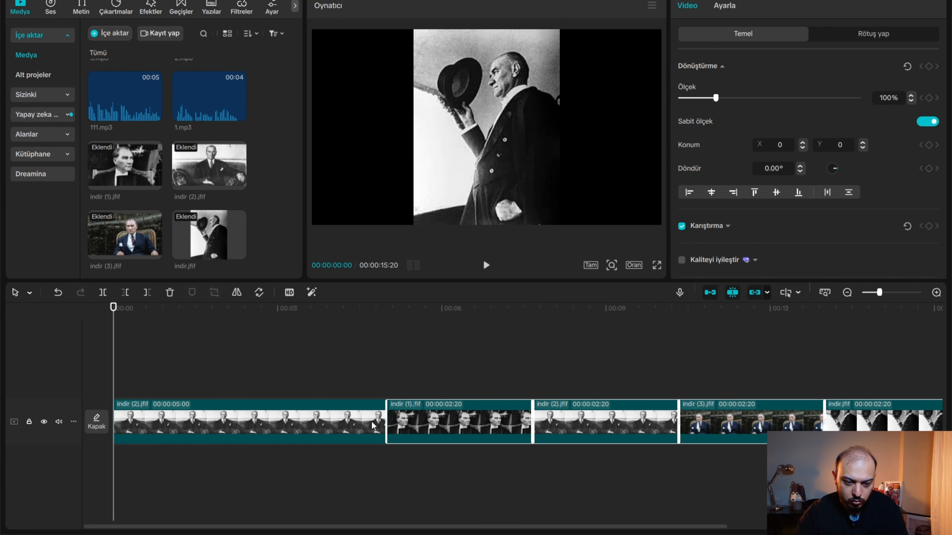
drag(371, 421, 320, 410)
click(258, 371)
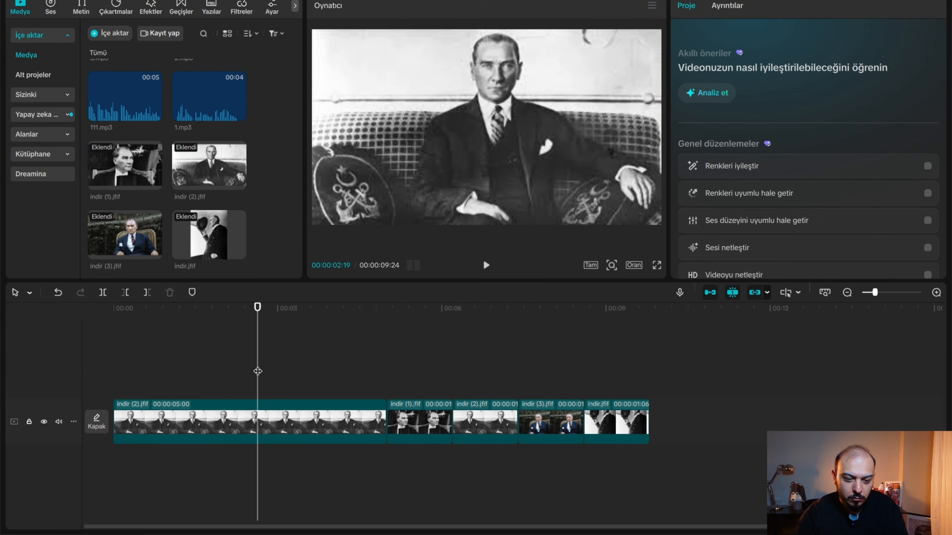
Shorten the first photo clip to 00:00:01:10 and return the playhead to the beginning of the timeline.
click(373, 423)
drag(386, 412, 185, 411)
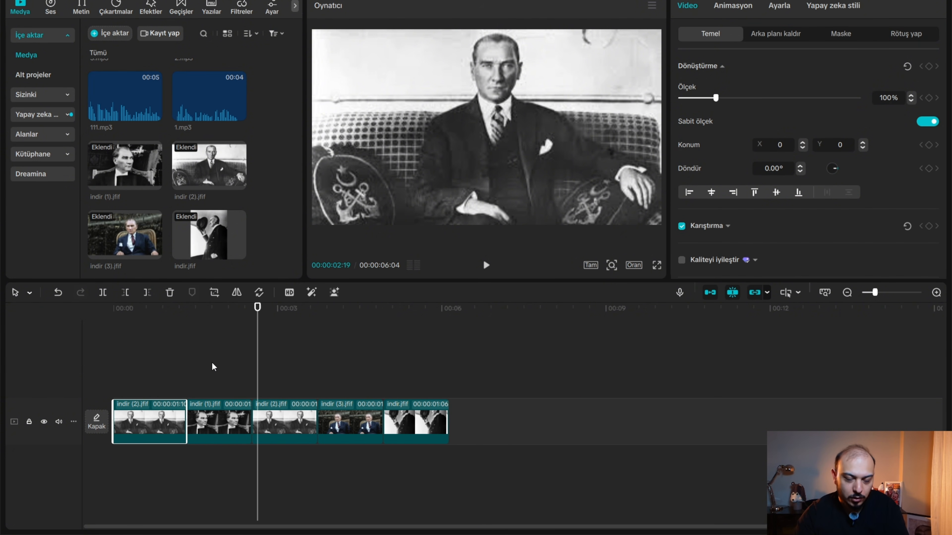
click(187, 361)
key(Home)
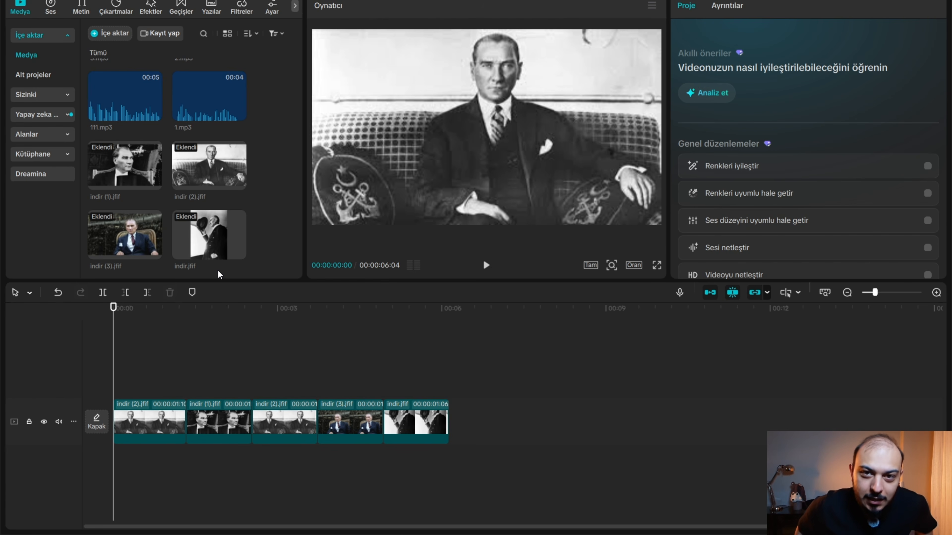
Place the voice files 1, 111, 2, 3, 4 and 41.mp3 one after another on an audio track below the photos.
scroll(217, 269, up, 3)
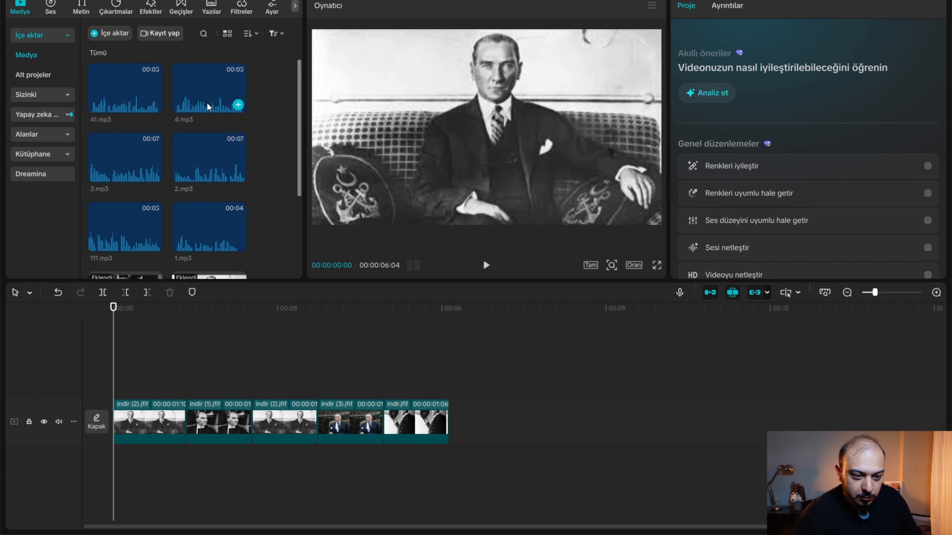
click(235, 225)
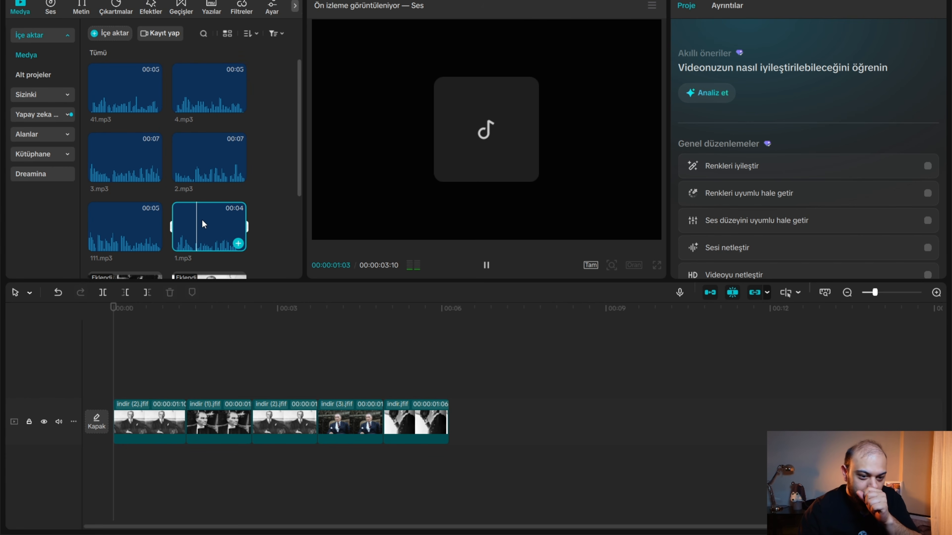
drag(204, 215, 107, 463)
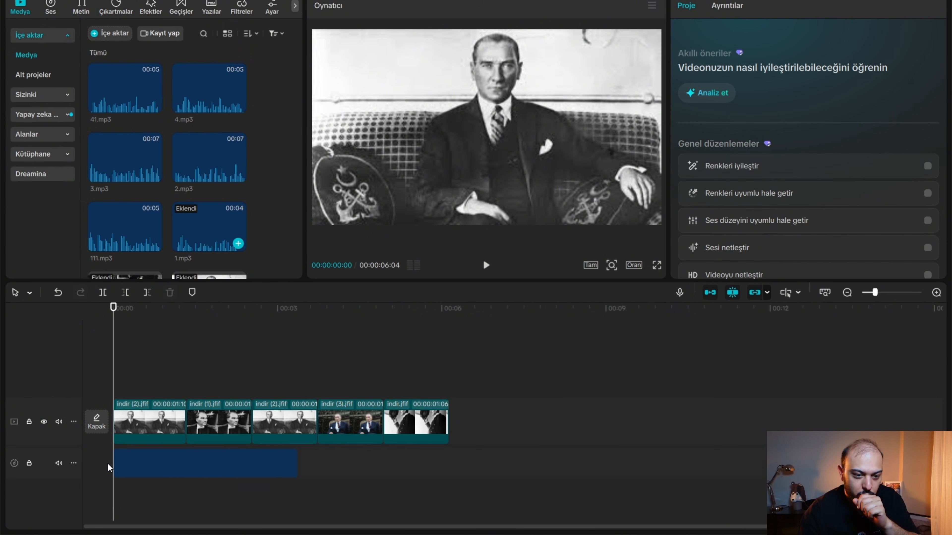
click(154, 244)
drag(207, 166, 550, 457)
click(155, 174)
drag(207, 97, 584, 463)
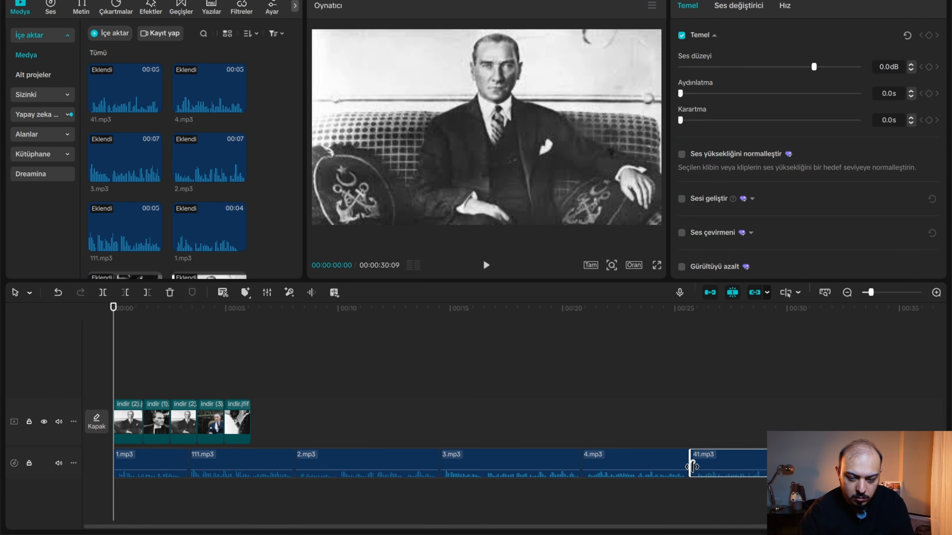
Copy the five photo clips and paste them repeatedly until the photos span the full length of the voice-over.
click(317, 378)
drag(263, 415, 111, 400)
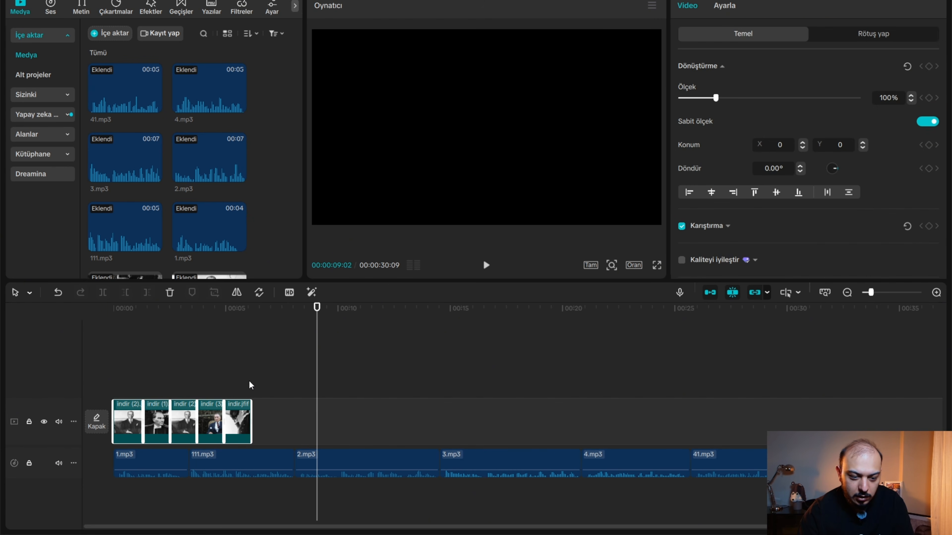
key(ctrl+c)
key(ctrl+v)
key(ctrl+v)
key(ctrl+v)
key(ctrl+v)
click(689, 384)
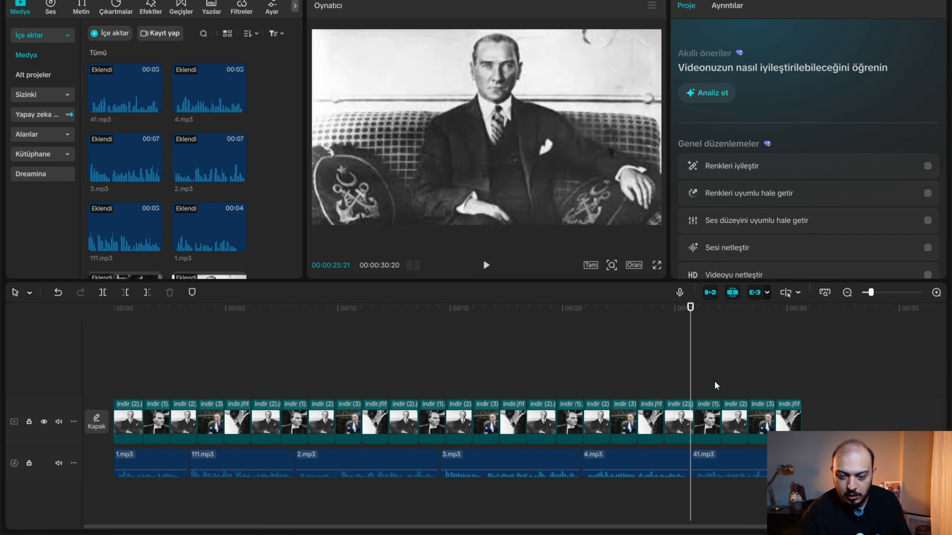
Raise the volume of the voice-over clips on the audio track to 20.0 dB.
click(113, 345)
drag(772, 495, 116, 461)
click(176, 497)
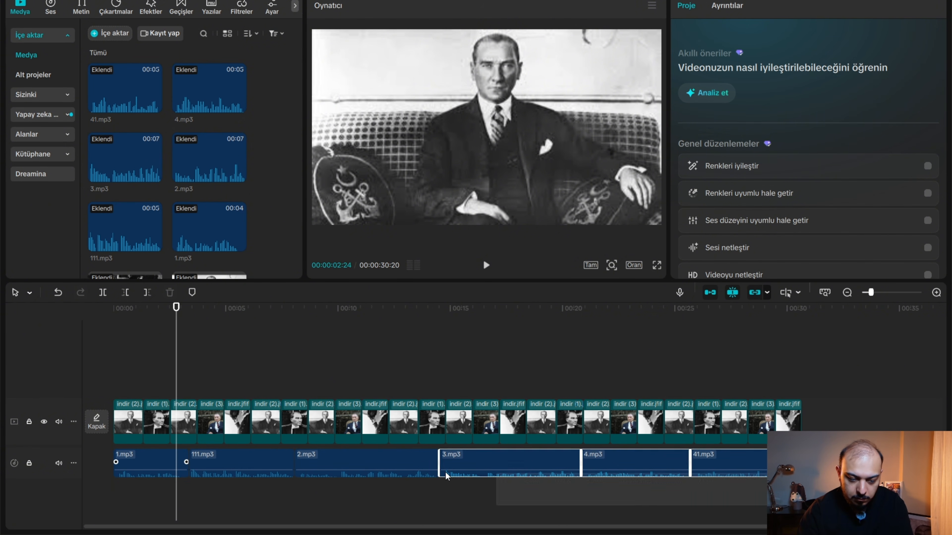
drag(358, 470, 357, 456)
drag(542, 470, 542, 455)
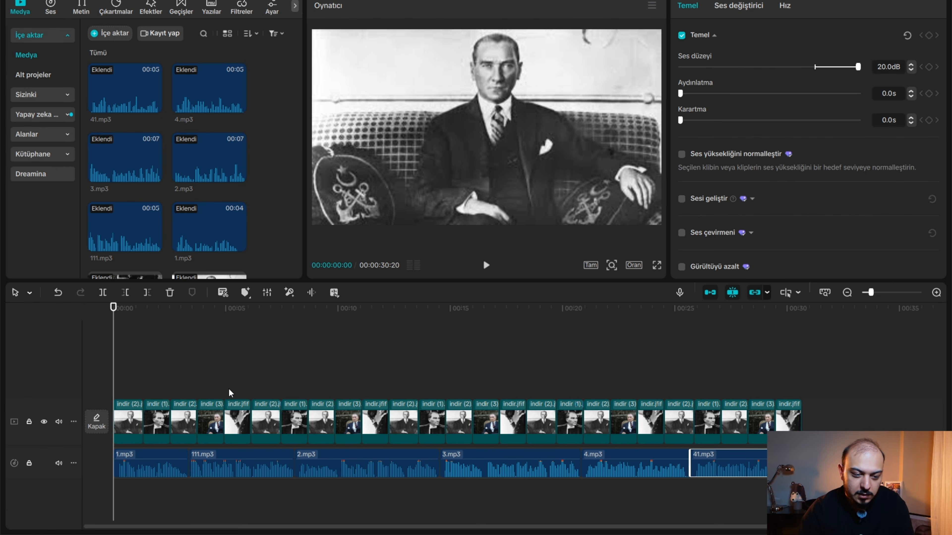
Cut off the end of 111.mp3 at 00:00:05:12 and move the clip to the timeline start, ahead of 1.mp3.
key(space)
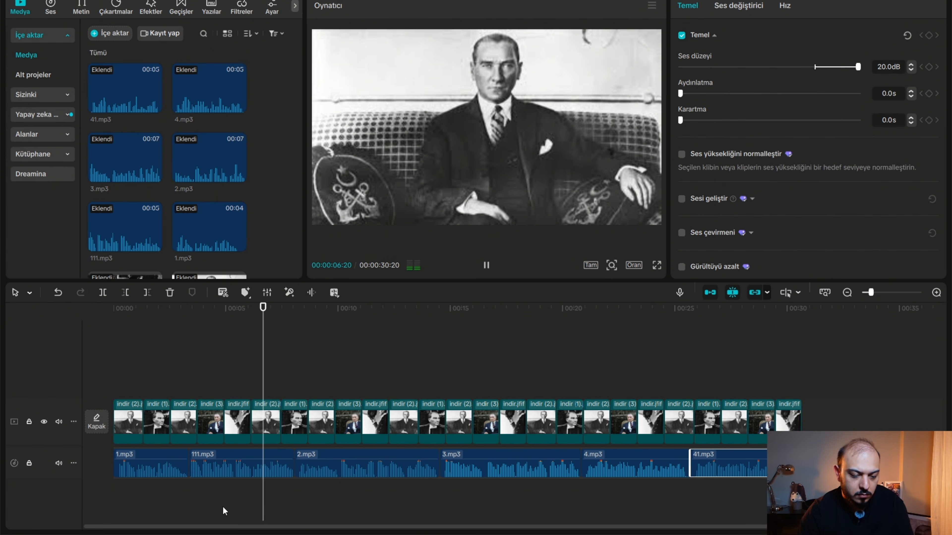
click(247, 467)
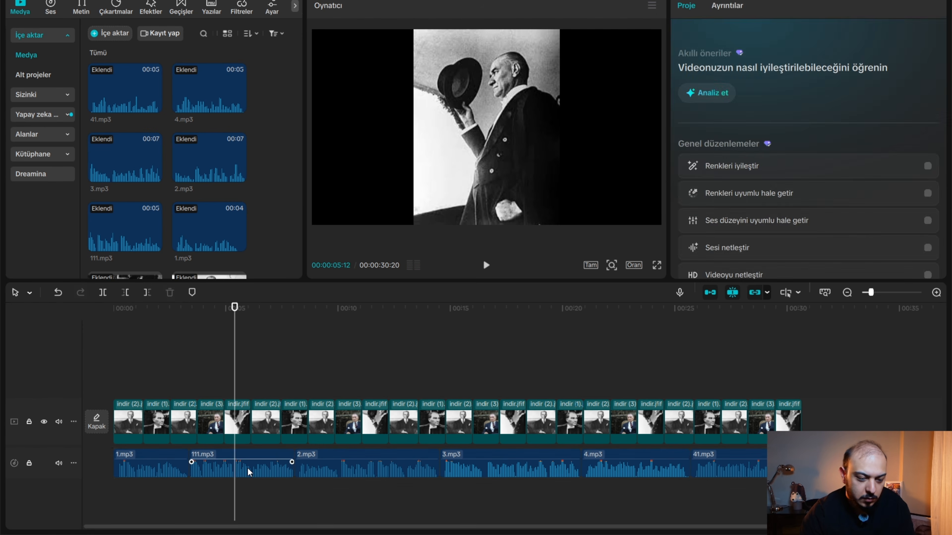
click(149, 292)
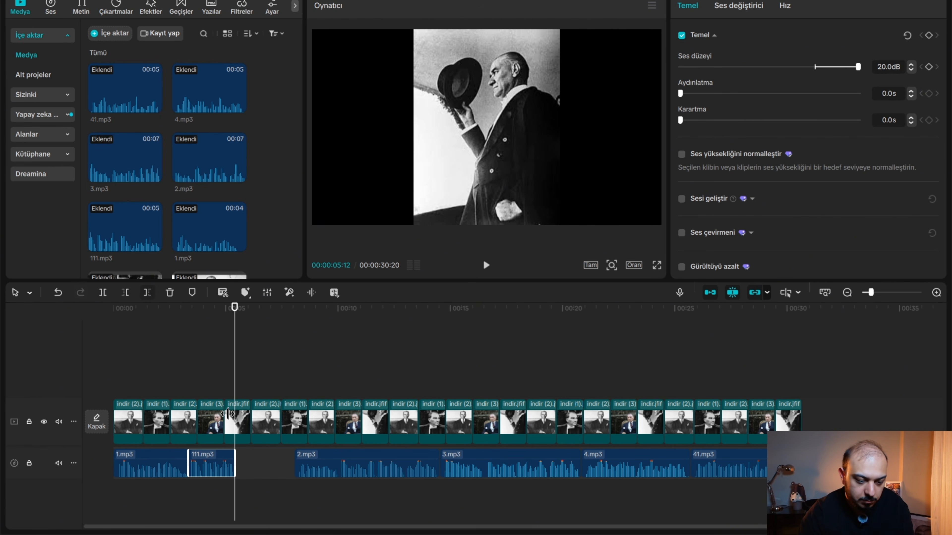
mouse_move(137, 465)
mouse_down()
mouse_move(207, 467)
mouse_move(130, 443)
mouse_move(135, 449)
mouse_up()
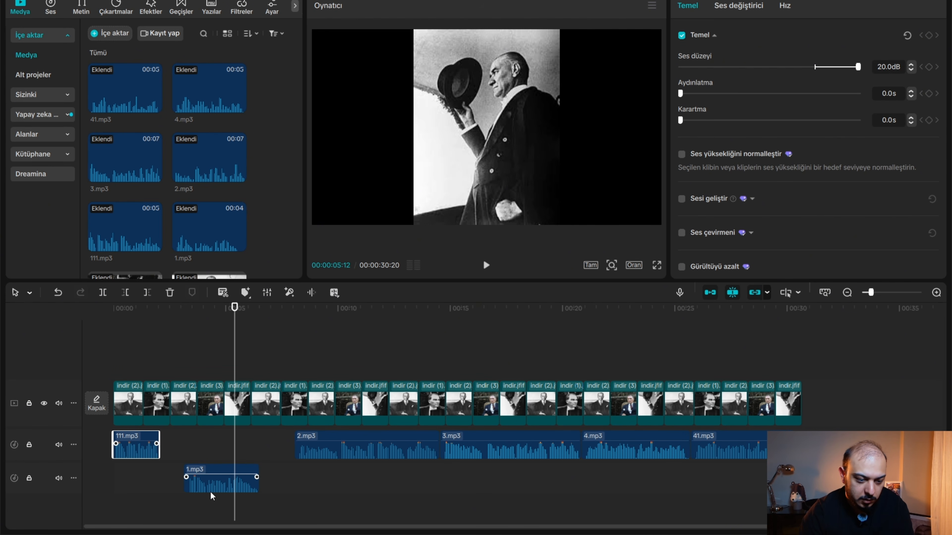
drag(212, 477, 189, 451)
Trim the silence from the end of 111.mp3 and the beginning of 1.mp3, and join the two clips.
click(122, 375)
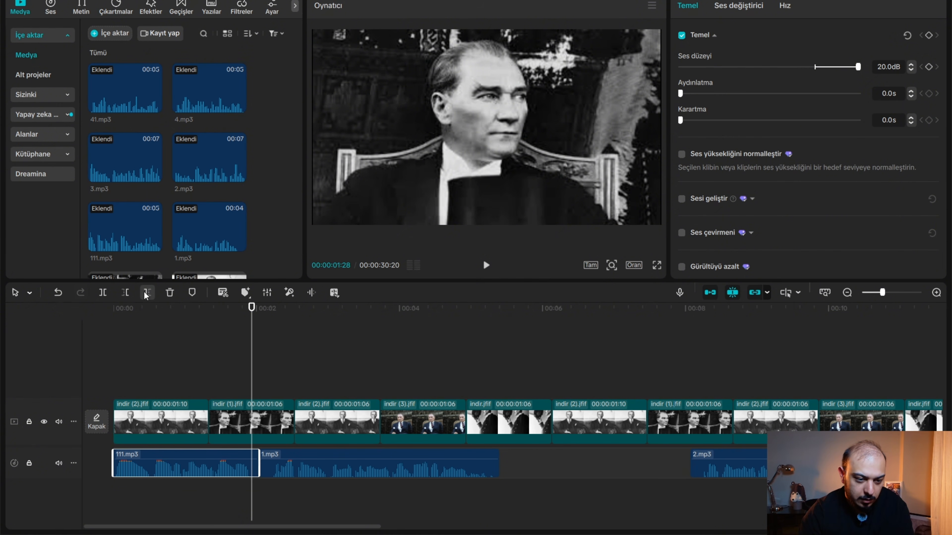
click(268, 385)
click(272, 464)
click(127, 291)
drag(304, 465, 281, 465)
click(96, 370)
Play back the joined 111.mp3 and 1.mp3 clips to check the transition, and return to the timeline start.
key(space)
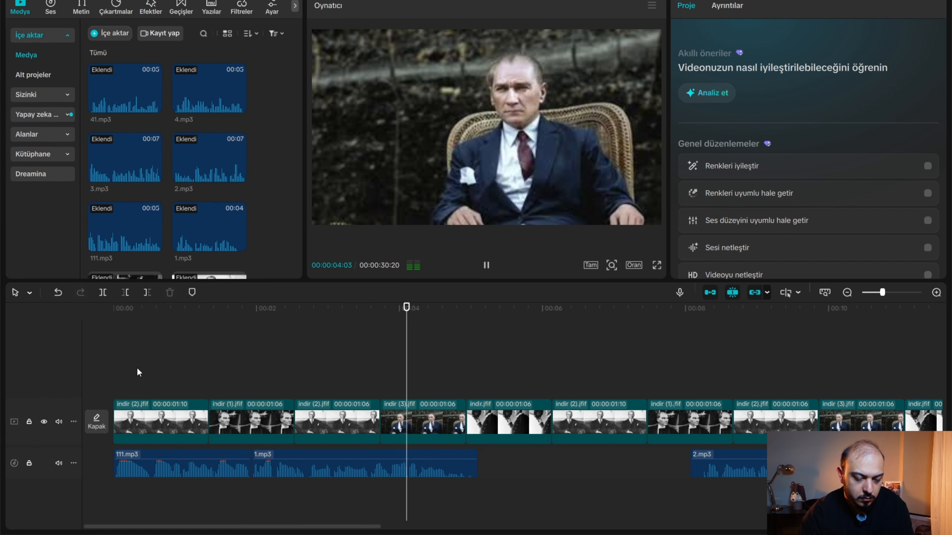
key(space)
click(192, 382)
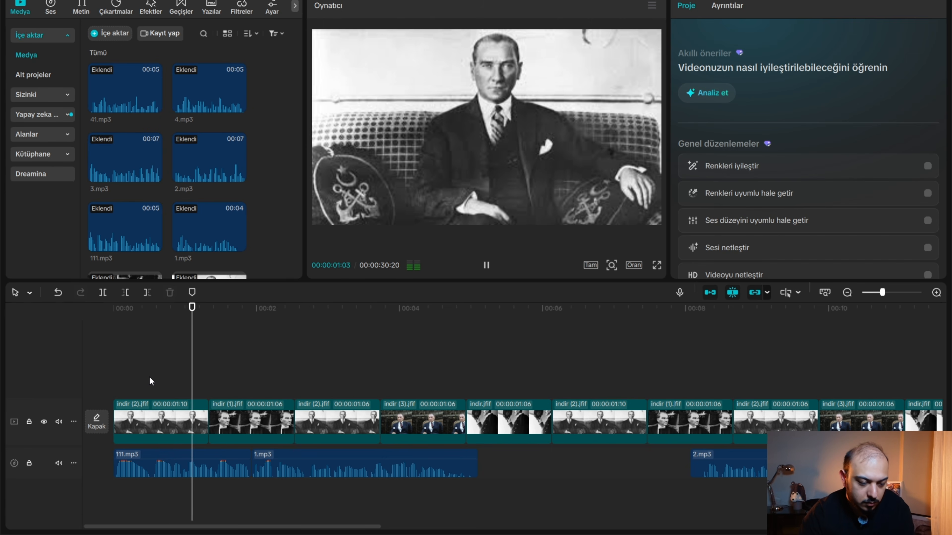
key(space)
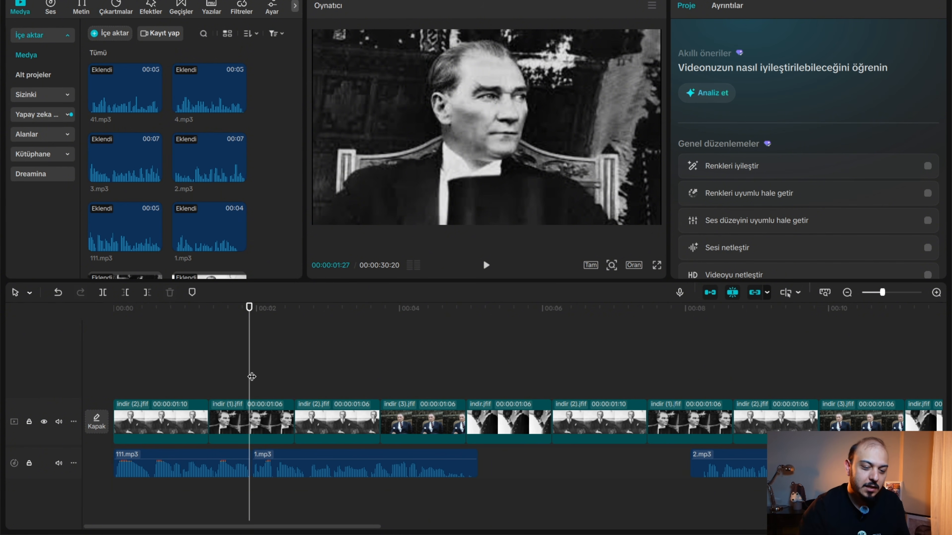
drag(251, 376, 64, 376)
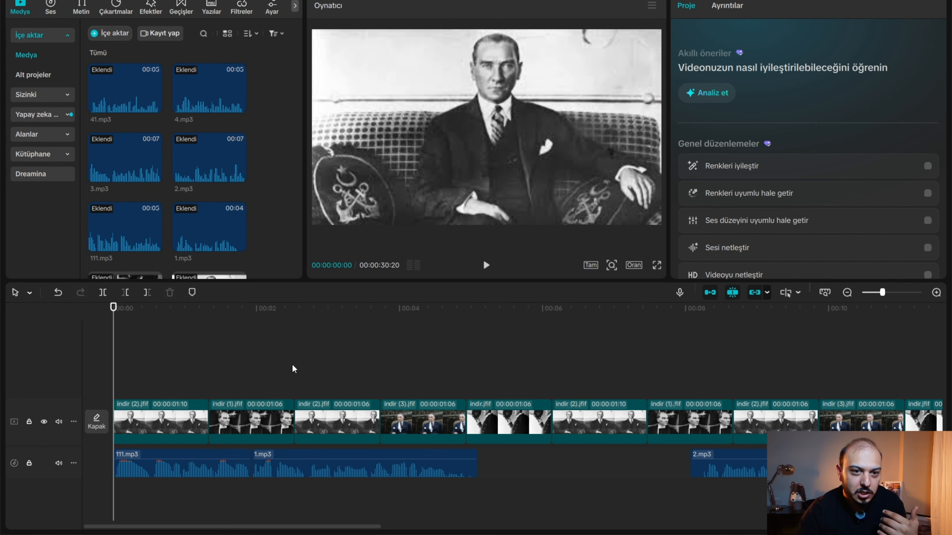
Delete the 111.mp3 clip so that 1.mp3 opens the voice-over, and play the new opening.
click(175, 476)
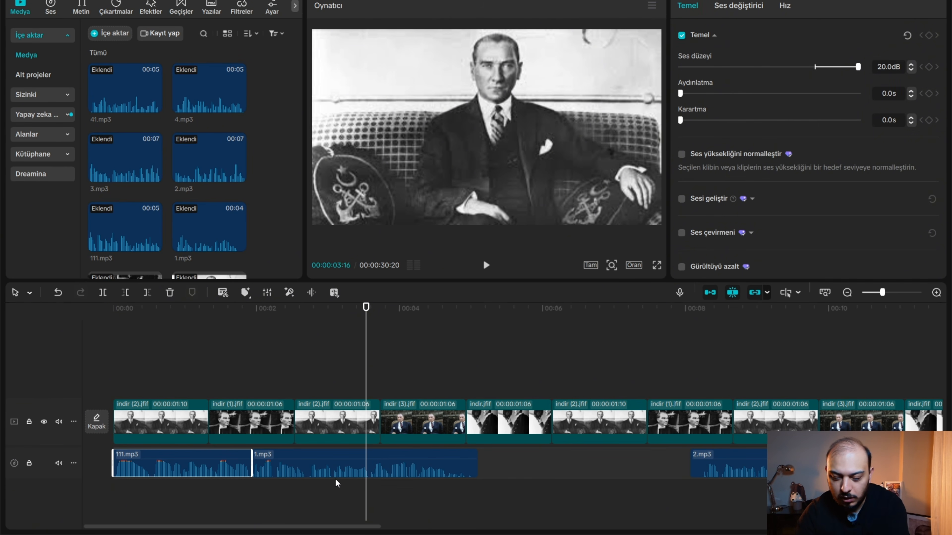
key(Delete)
key(space)
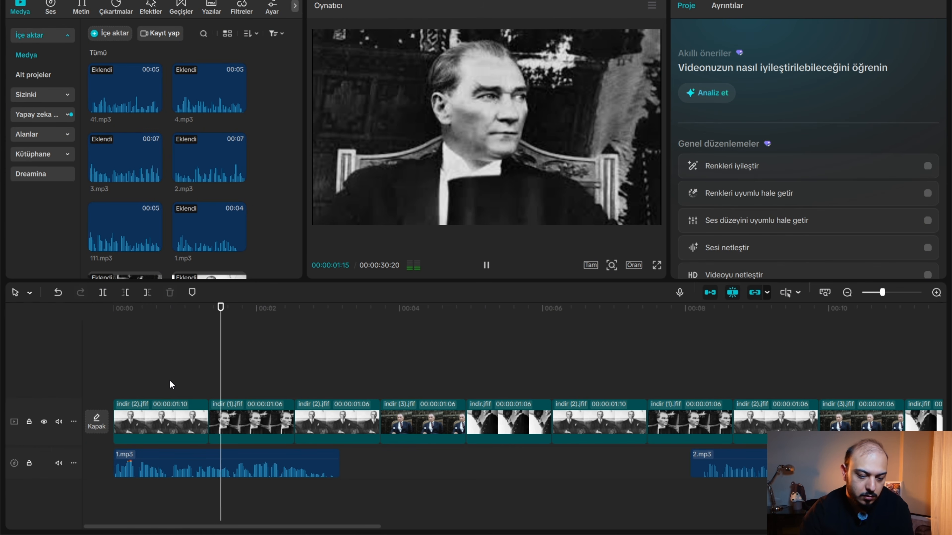
key(space)
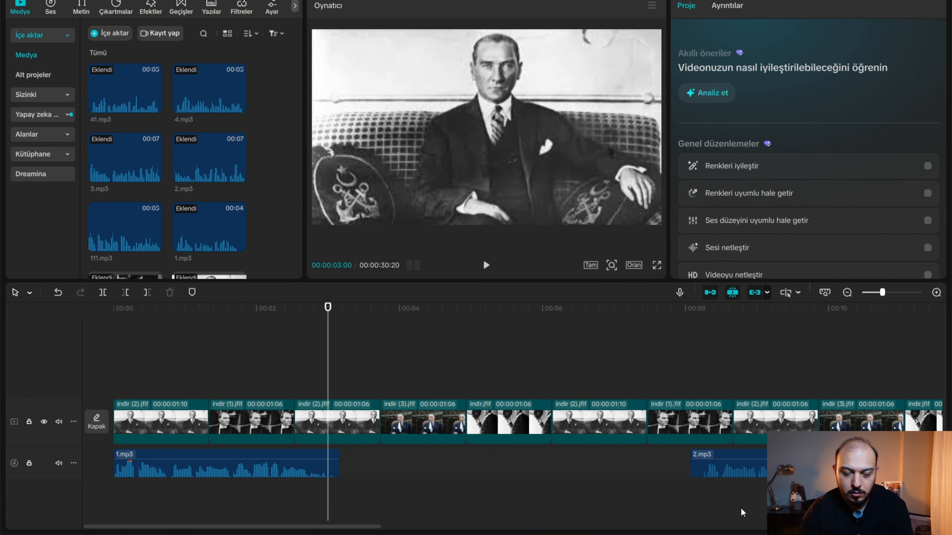
Move 2.mp3 directly behind 1.mp3 and trim its beginning to 00:00:03:10, playing back the result.
drag(746, 459, 385, 466)
click(197, 364)
key(space)
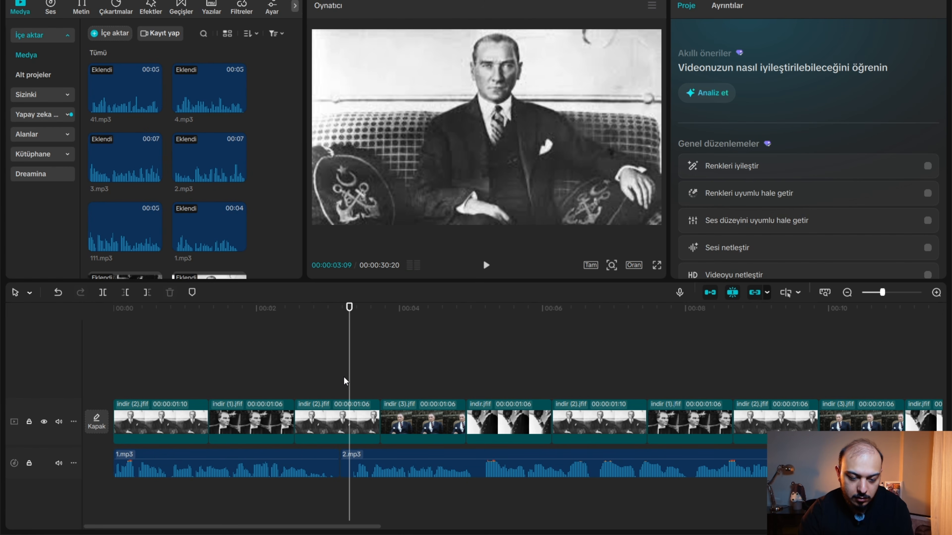
key(Right)
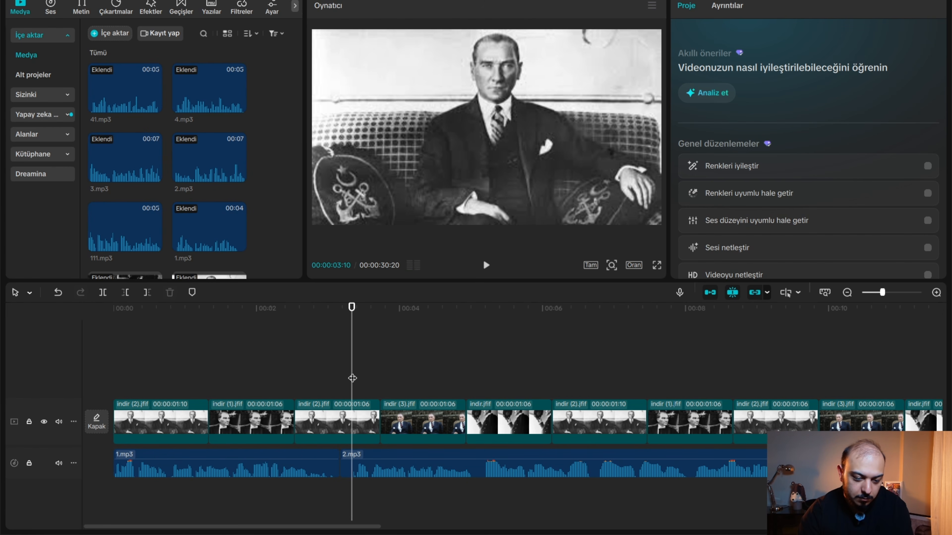
click(375, 465)
key(space)
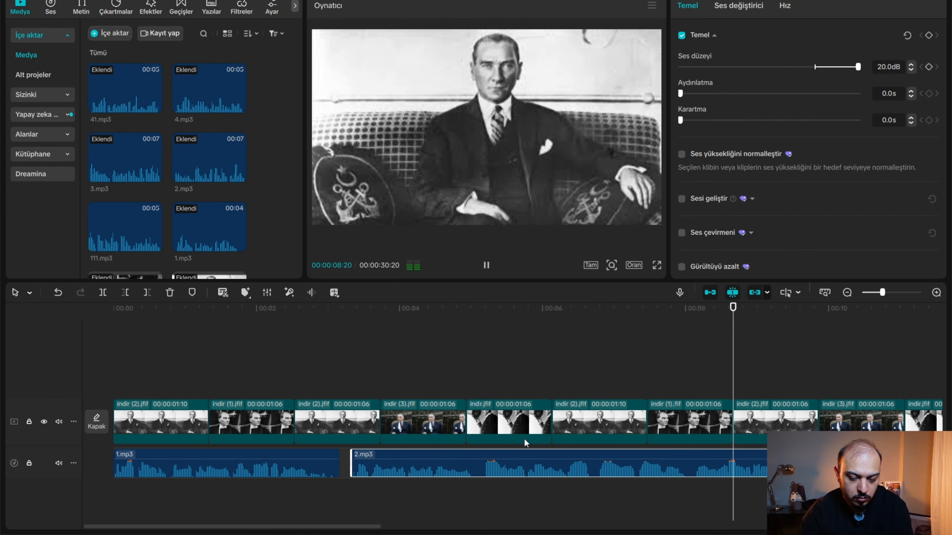
Delete 2.mp3 and move 3.mp3 directly behind 1.mp3, playing back the transition between them.
scroll(584, 473, down, 3)
click(513, 462)
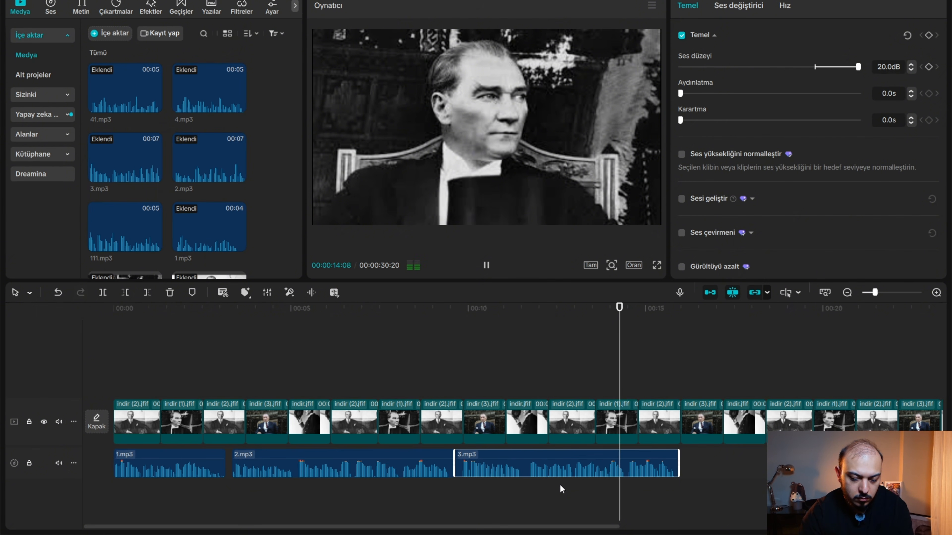
drag(372, 506, 345, 470)
key(Delete)
drag(497, 456, 272, 458)
click(196, 381)
key(space)
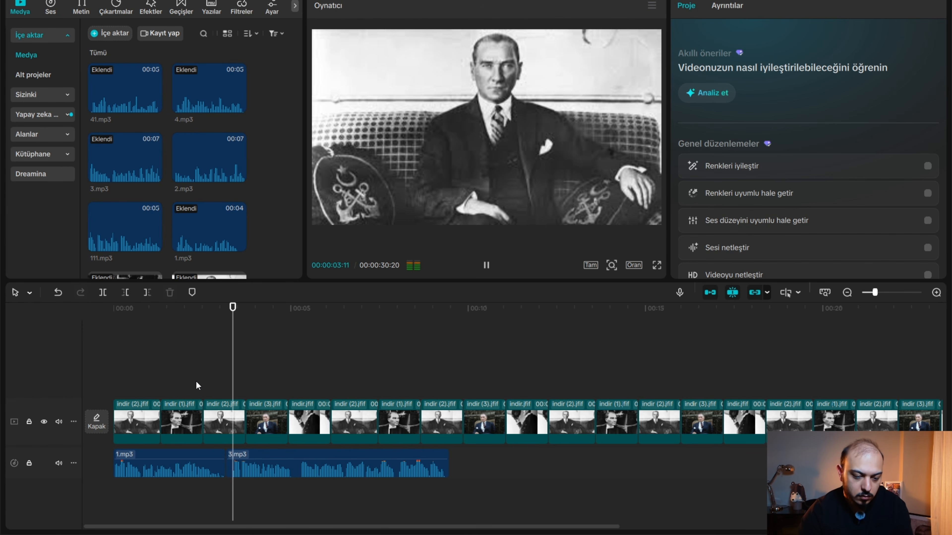
key(space)
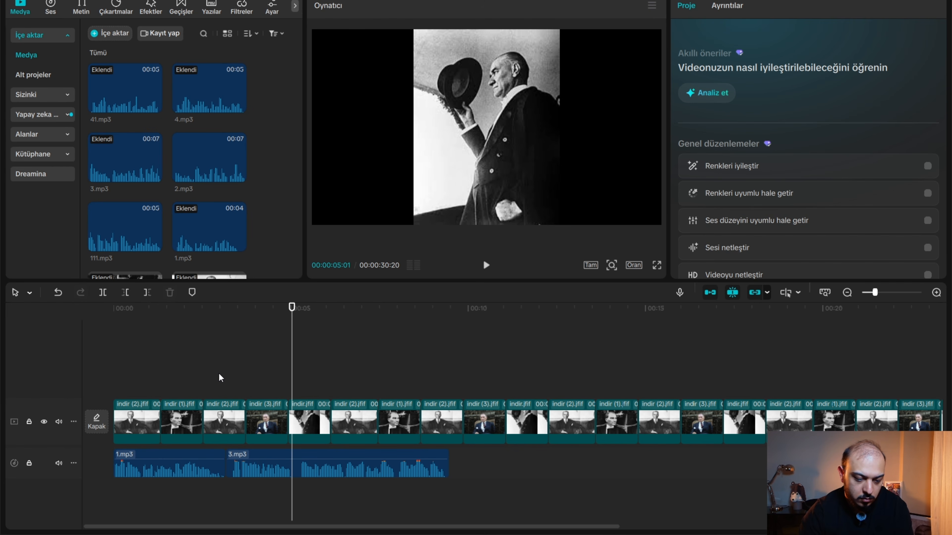
Trim the silent beginning of 3.mp3 at 00:00:03:10 and close the gap to 1.mp3.
scroll(218, 373, up, 3)
click(175, 371)
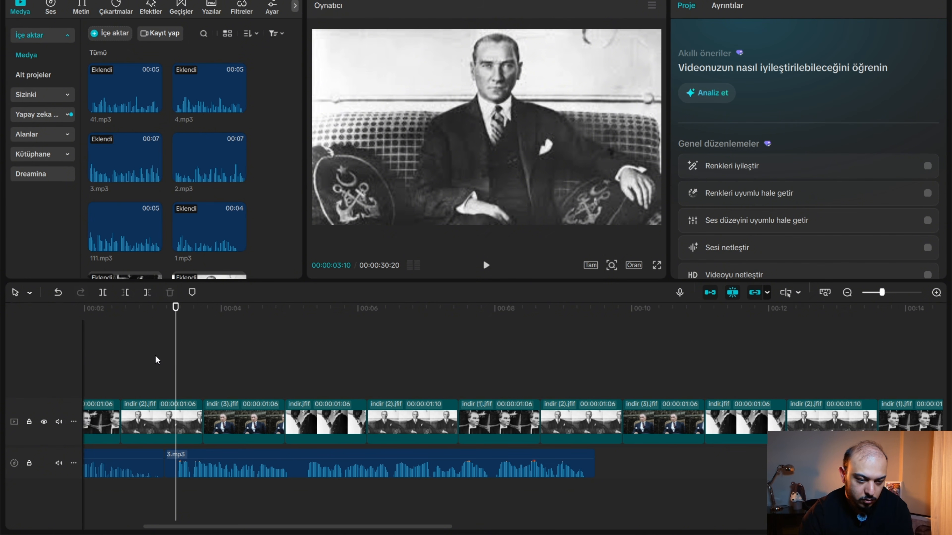
click(187, 456)
click(128, 295)
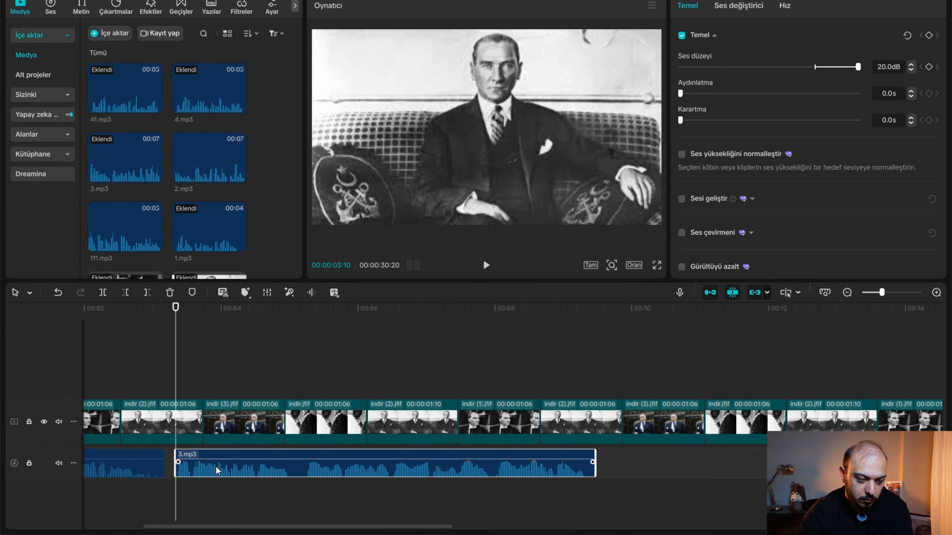
drag(215, 467, 203, 467)
Split 3.mp3 at its pause, remove the silence up to 00:00:05:02, join the two parts and play them back.
click(278, 379)
click(103, 296)
click(294, 390)
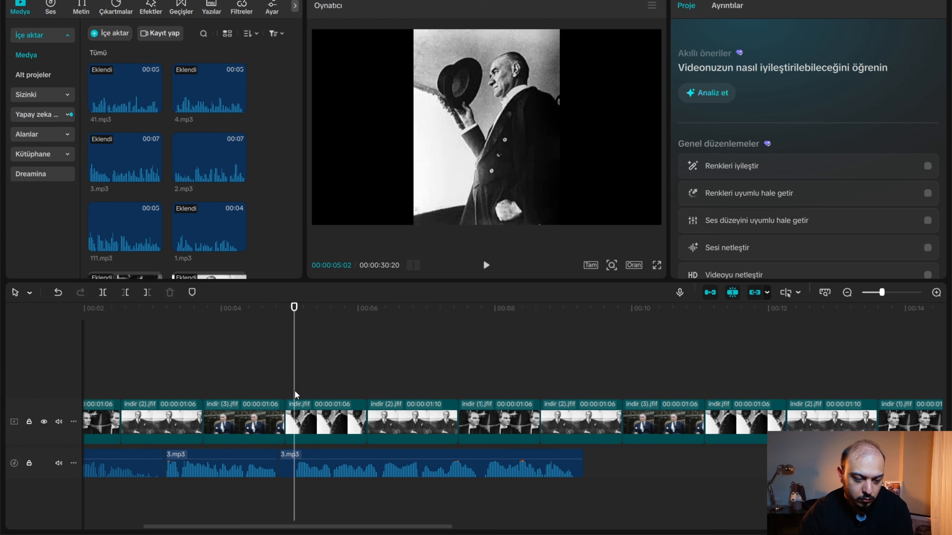
click(321, 452)
drag(380, 472, 360, 470)
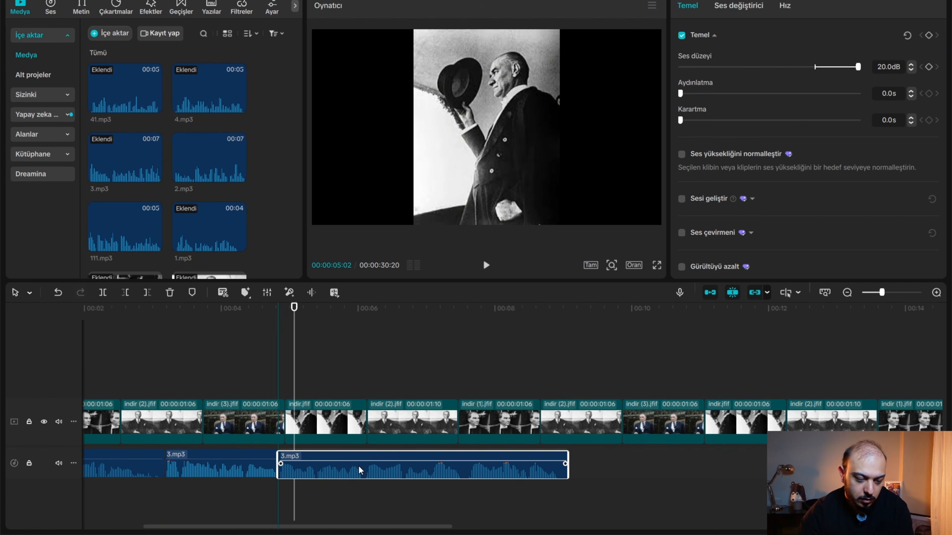
click(262, 370)
key(space)
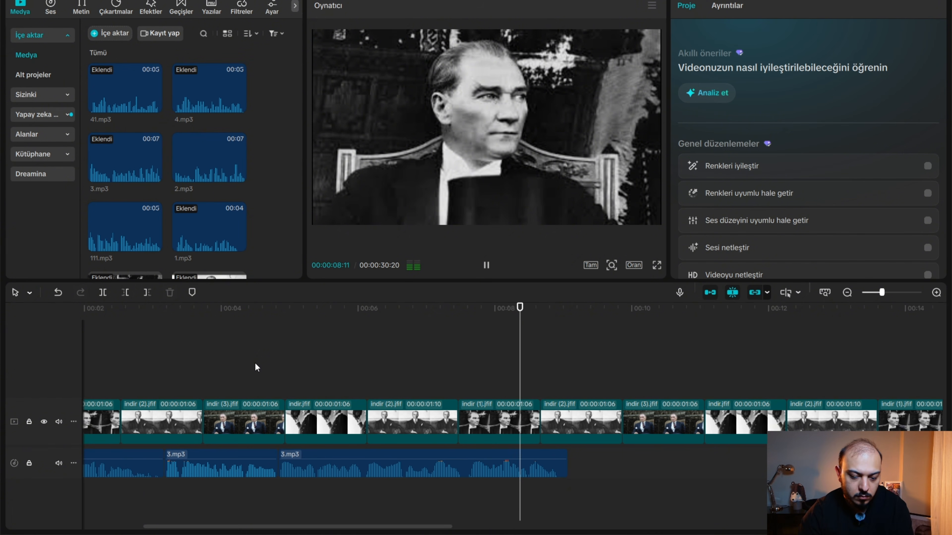
Move 4.mp3 directly behind the second part of 3.mp3 and play back from the transition through 4.mp3.
key(space)
scroll(591, 512, down, 1)
scroll(591, 512, down, 1)
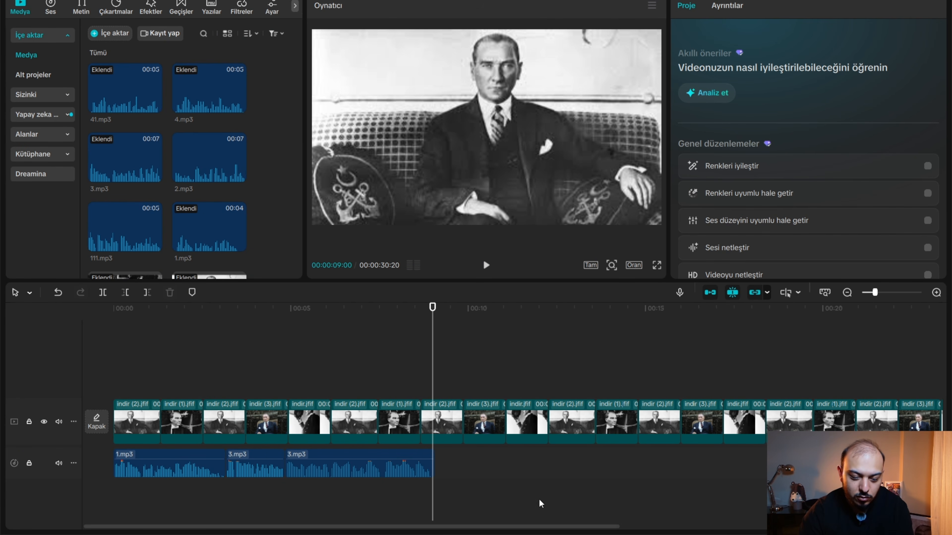
scroll(664, 506, down, 1)
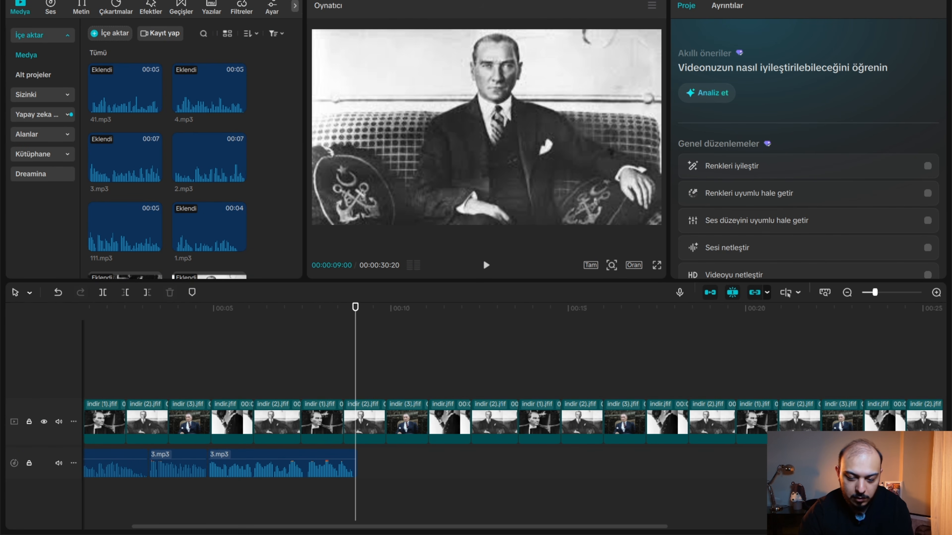
drag(828, 467, 442, 469)
drag(441, 469, 411, 483)
click(327, 340)
key(space)
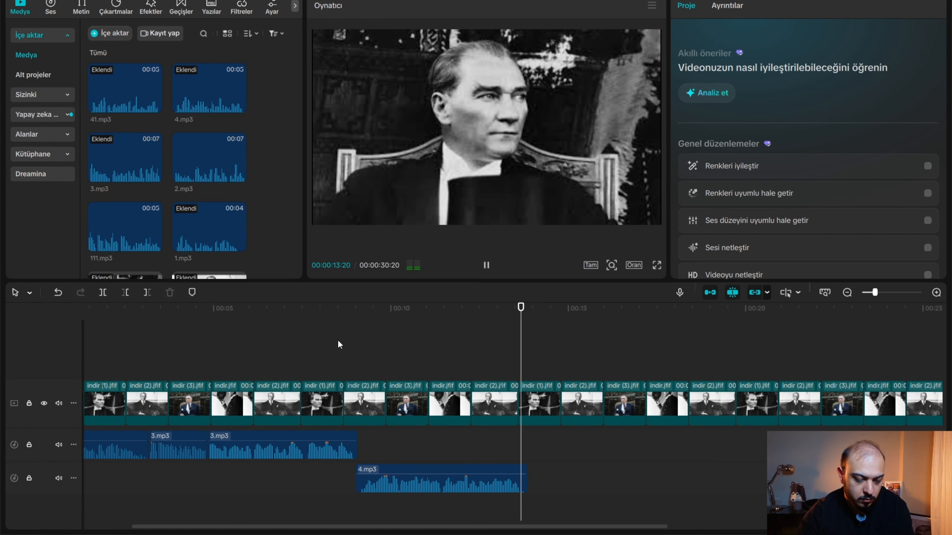
Move 41.mp3 directly behind 4.mp3 and play it back.
key(space)
drag(515, 527, 651, 525)
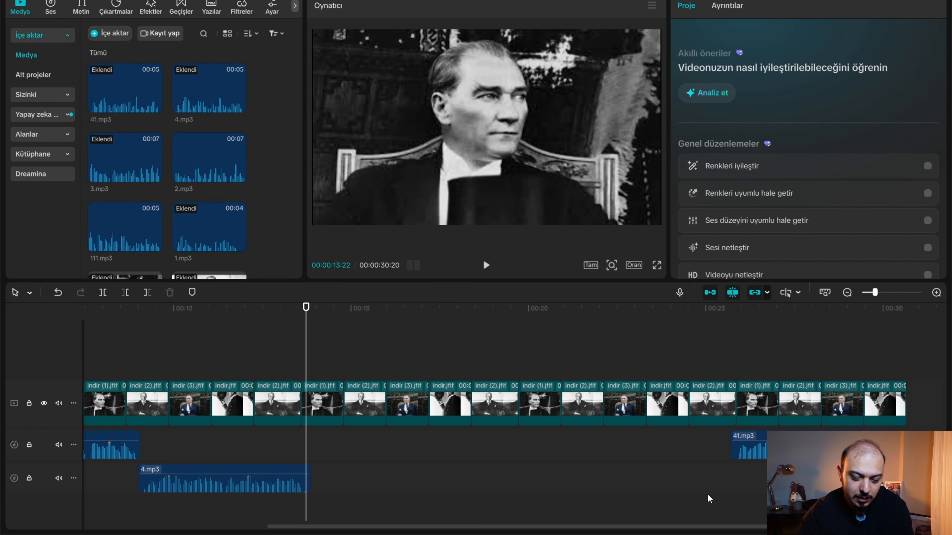
drag(749, 446, 355, 443)
key(space)
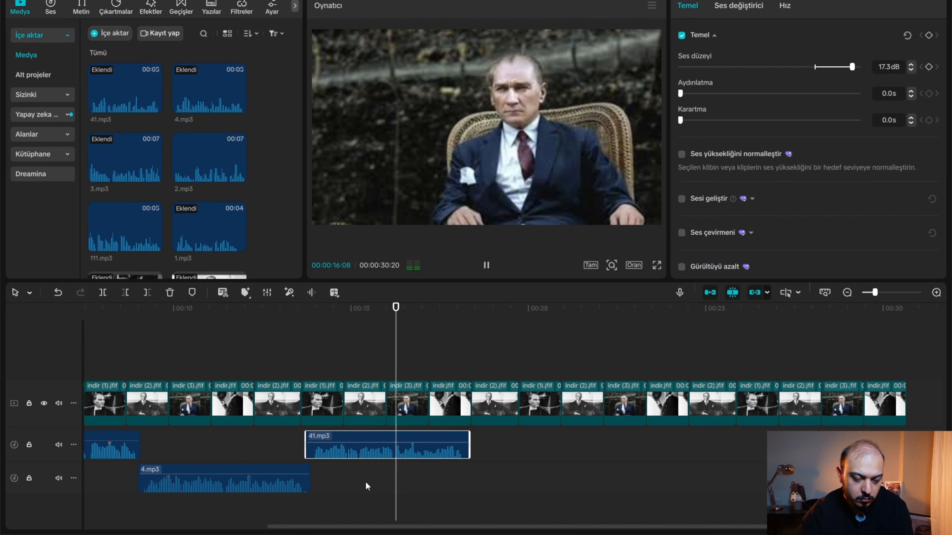
key(space)
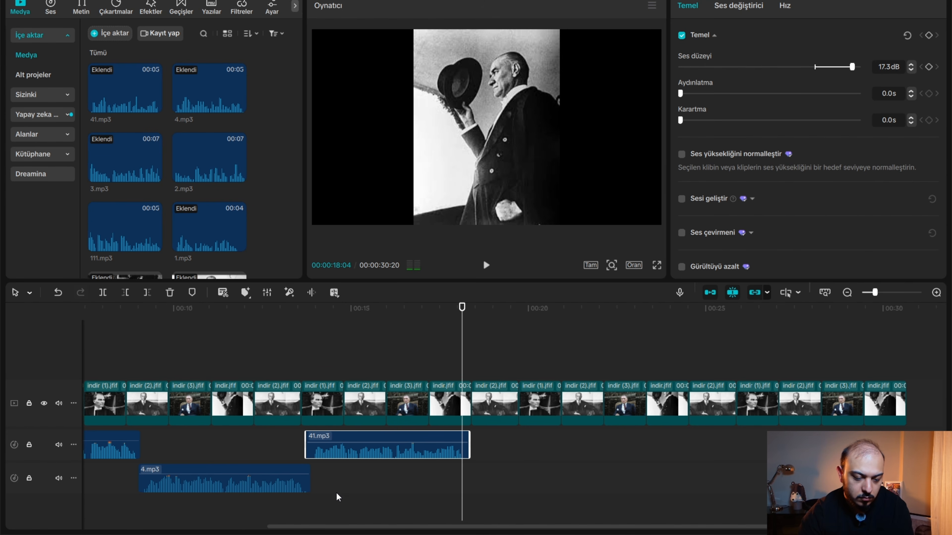
Listen for the end of the wanted line in 4.mp3 and cut off the rest of the clip from 00:00:11:15.
click(225, 444)
key(space)
key(space)
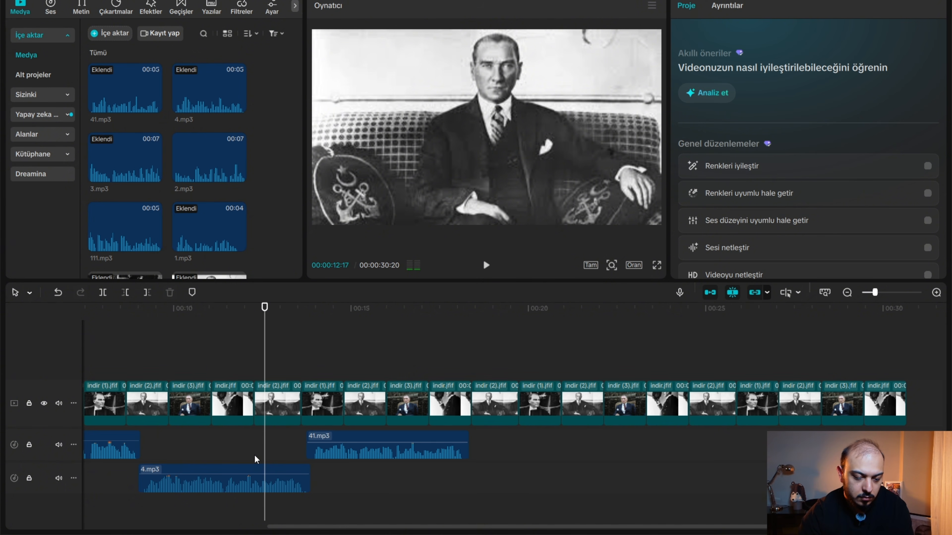
click(211, 445)
key(space)
click(236, 475)
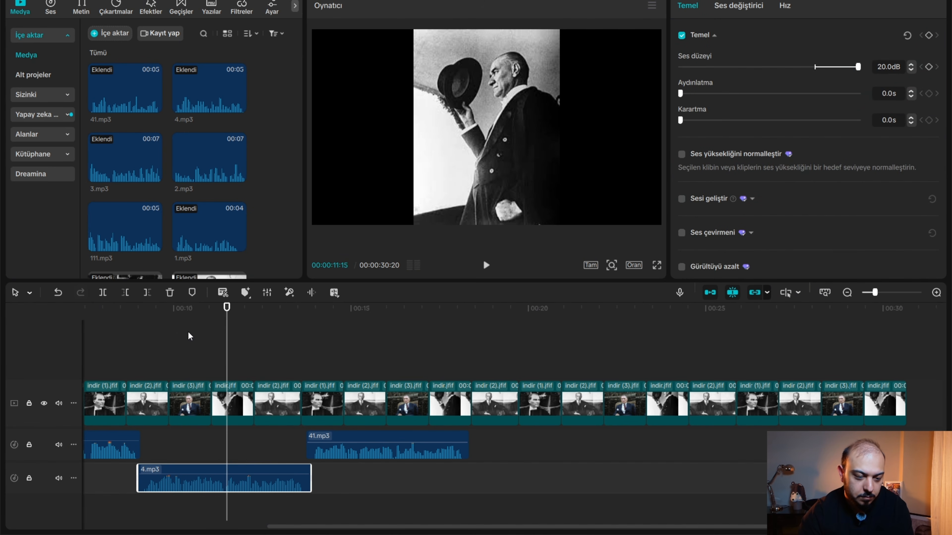
click(149, 294)
Shorten 41.mp3 to about 2 seconds, place it directly behind the trimmed 4.mp3 and play back the two clips.
drag(360, 440, 277, 478)
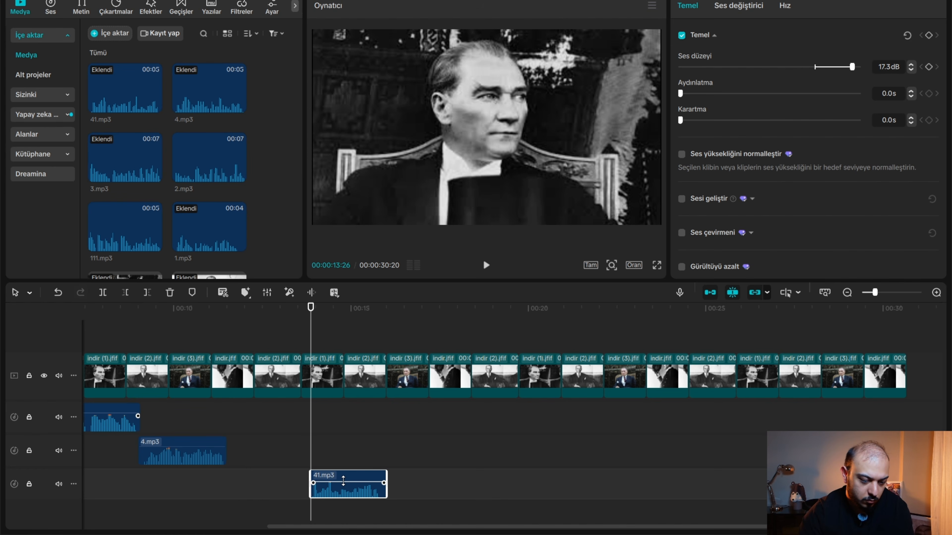
drag(343, 480, 259, 449)
click(127, 473)
key(space)
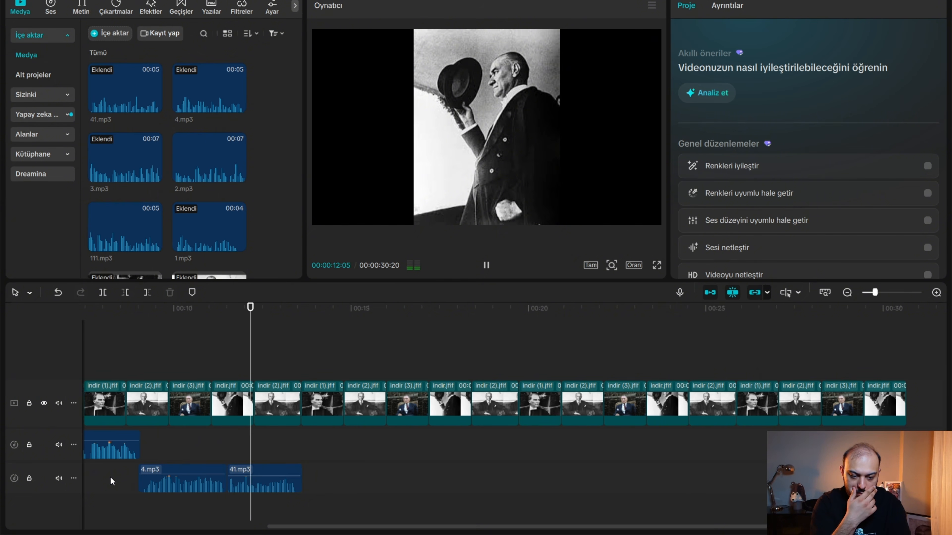
key(space)
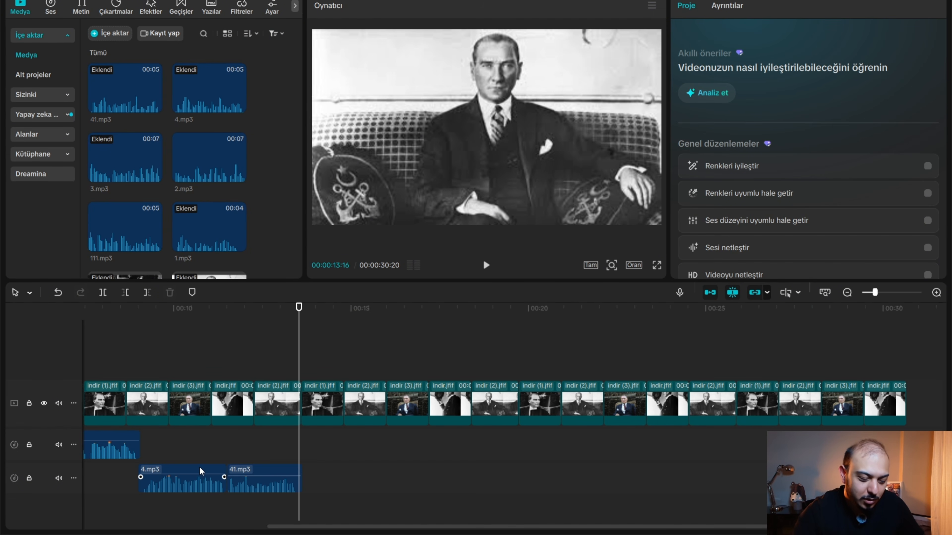
Remove the photos beyond the end of the voice-over at 00:00:13:18 and line up all audio clips on one track.
click(247, 473)
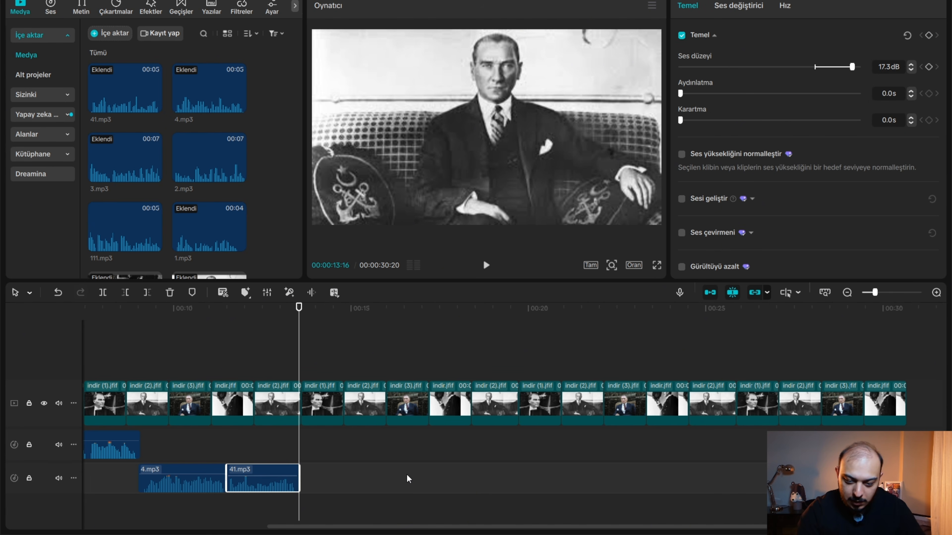
click(334, 459)
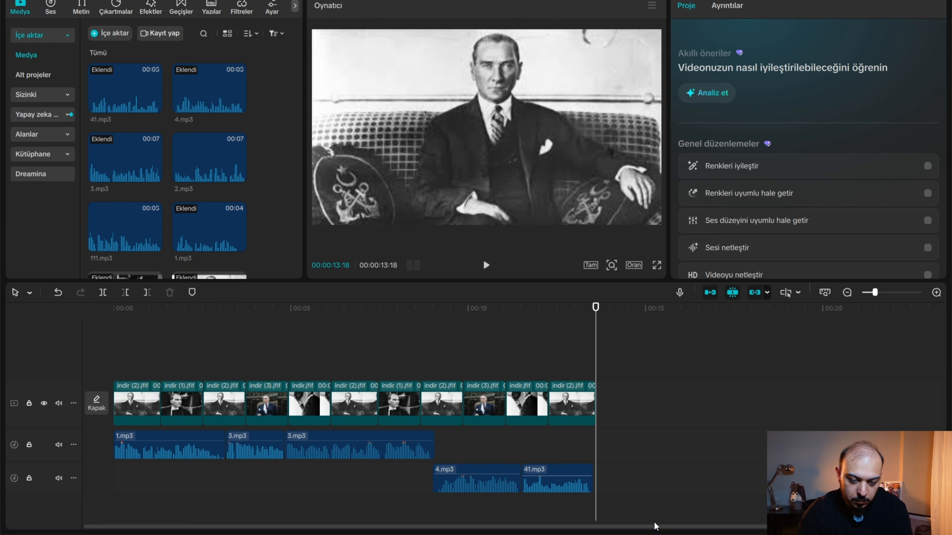
drag(654, 522, 467, 438)
Combine all voice-over clips into one compound clip and play the video from the beginning.
click(137, 466)
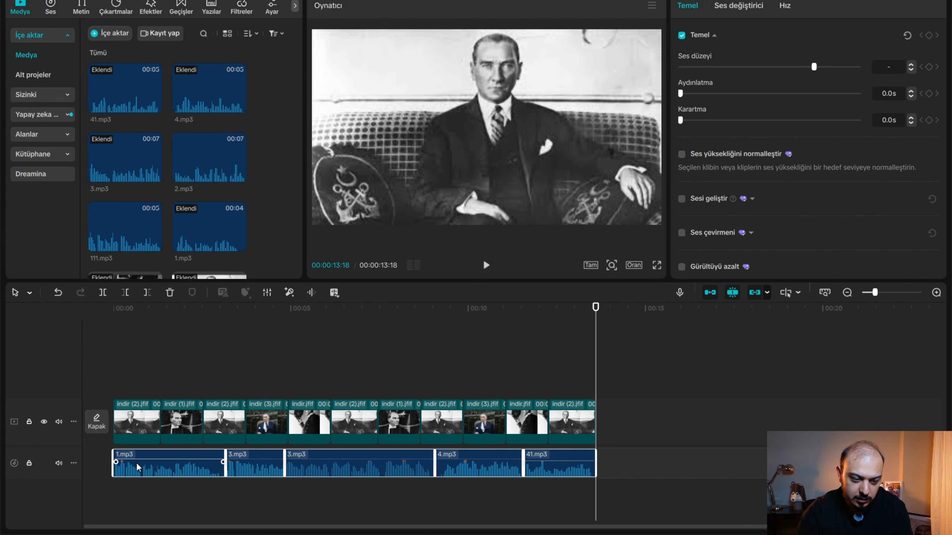
key(space)
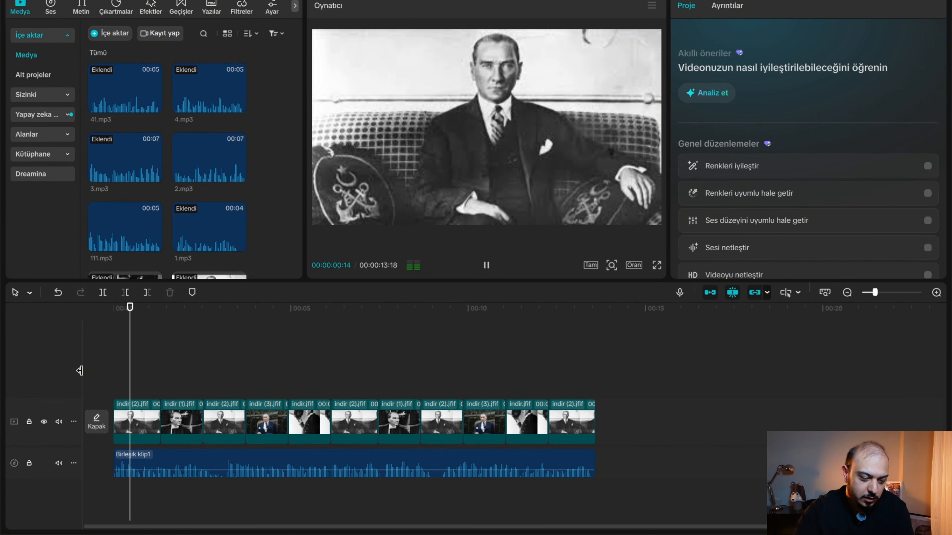